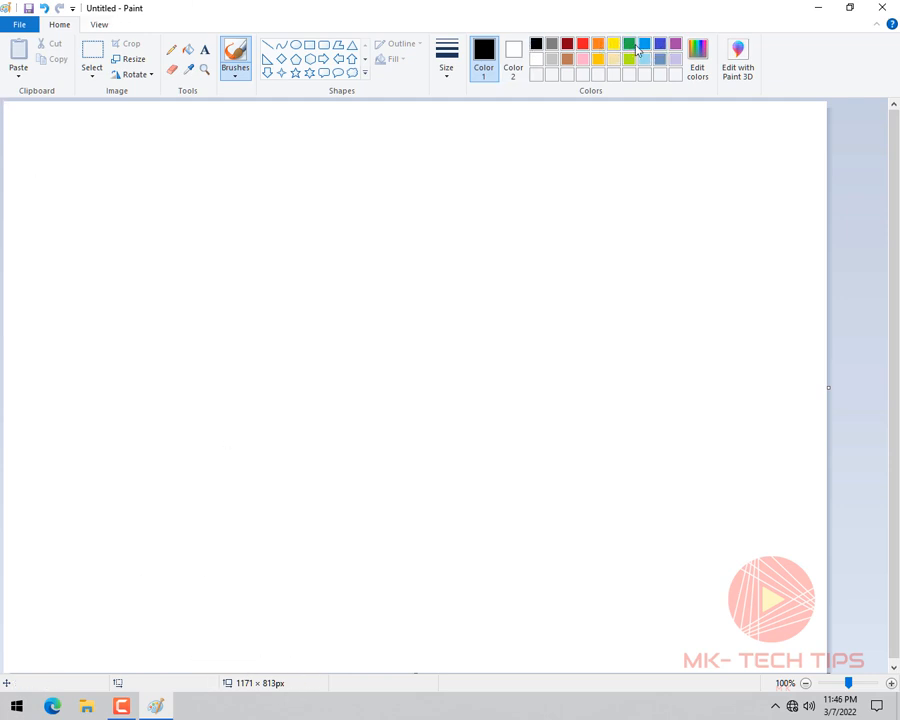
- Draw an orange diagonal line spanning about 908 × 335 px, from the canvas's right edge down to its bottom edge
left_click(598, 44)
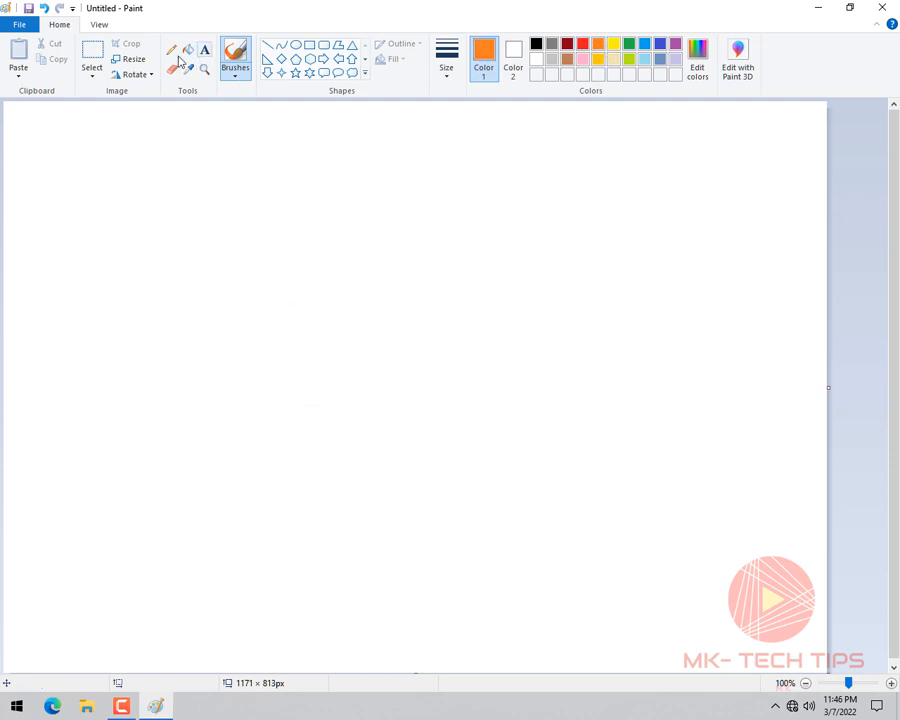
left_click(268, 45)
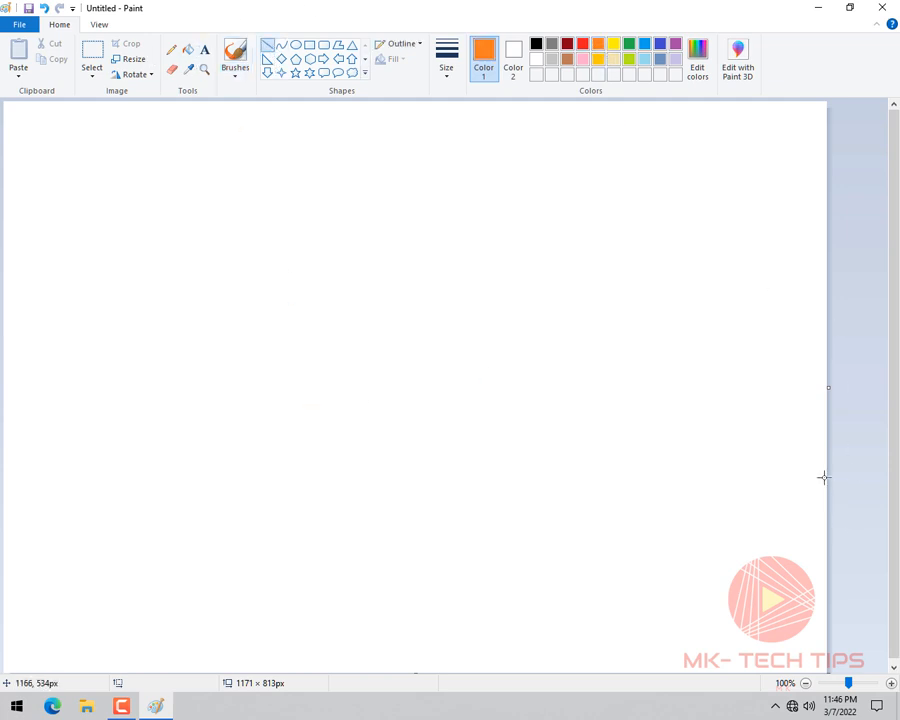
mouse_move(825, 438)
left_mouse_down()
mouse_move(480, 593)
mouse_move(195, 671)
mouse_move(236, 663)
left_mouse_up()
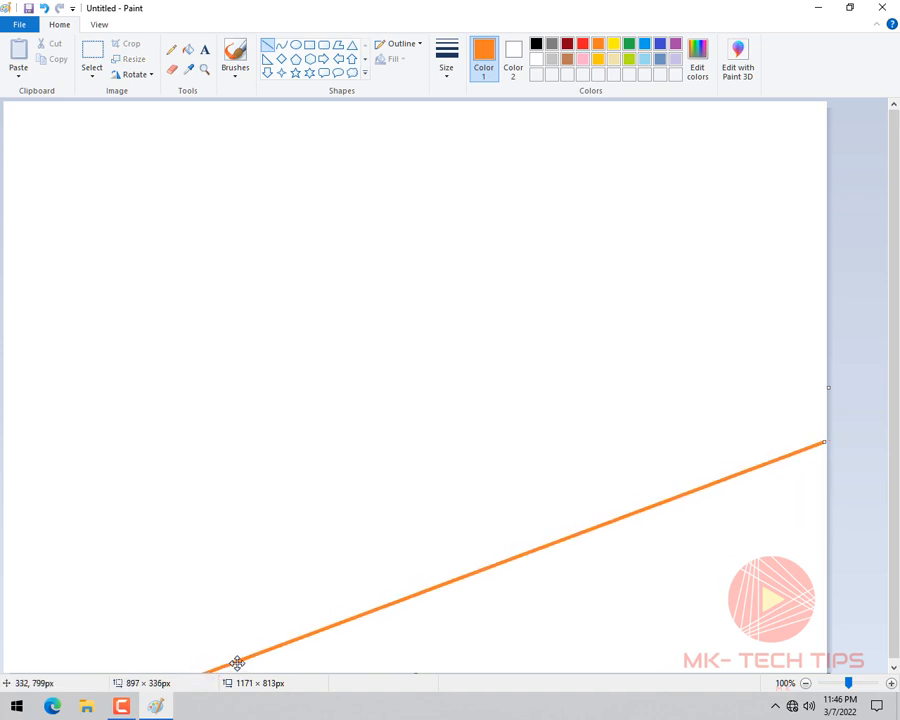
left_click_drag(825, 442, 832, 443)
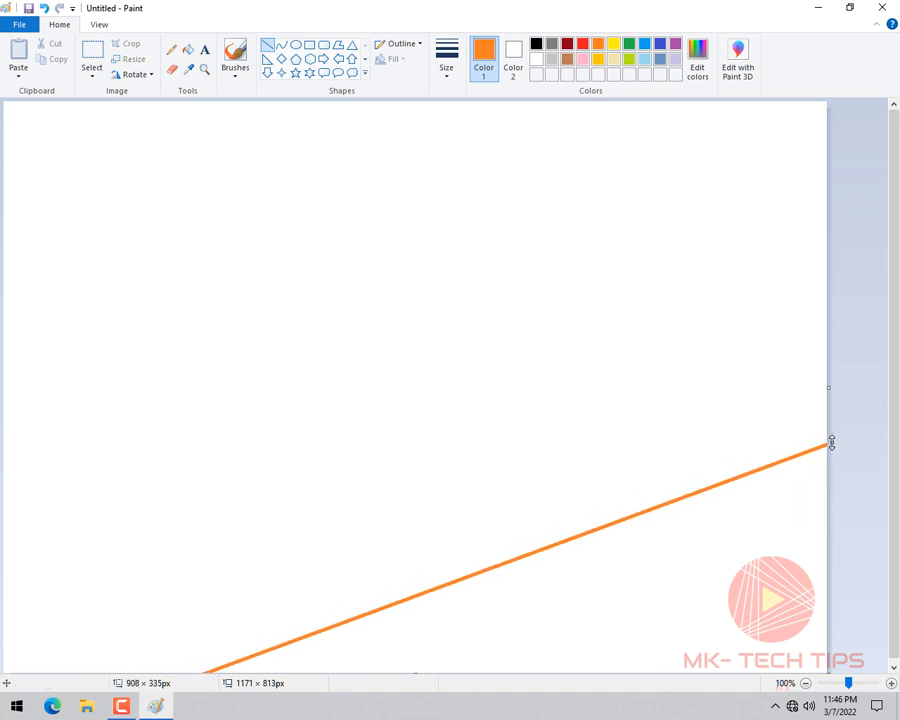
left_click(506, 392)
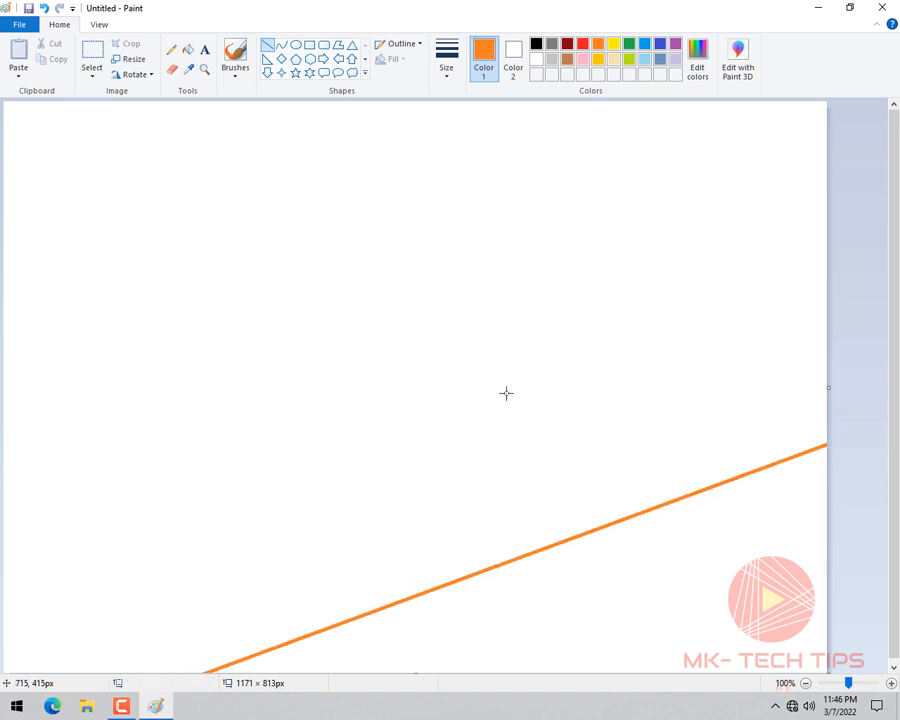
- Draw a line in a slightly darkened custom yellow across the canvas above the orange line, rising from the left edge to the right edge
left_click(614, 45)
left_click(697, 62)
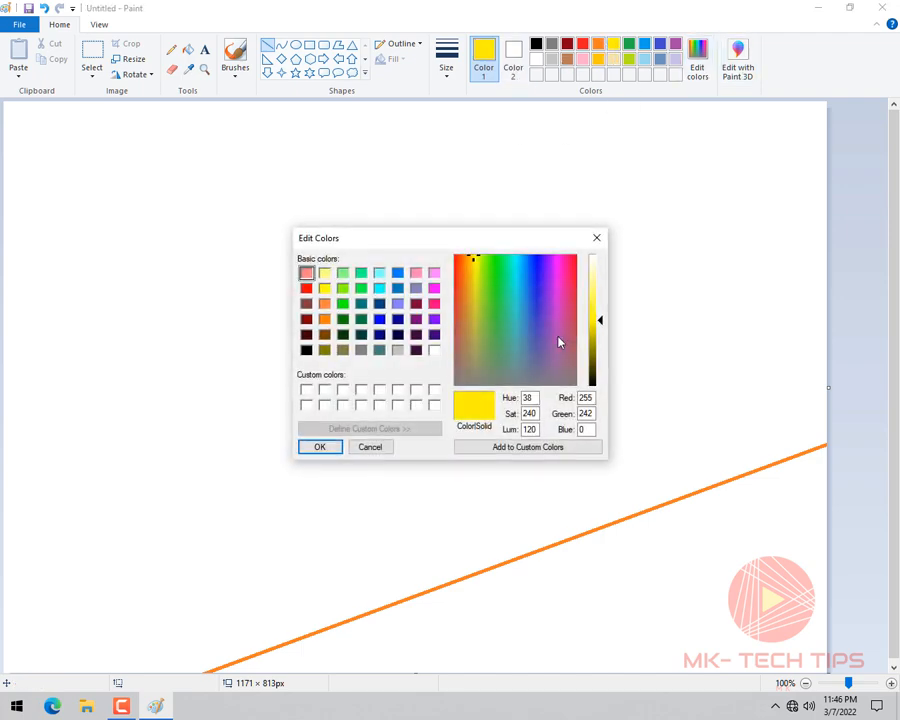
key("Return")
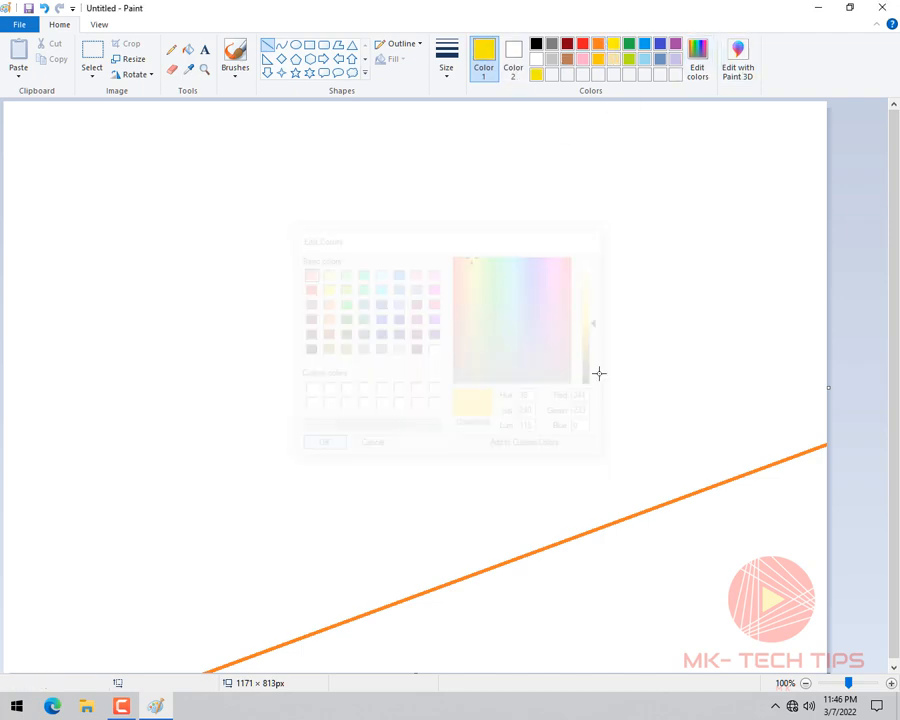
left_click_drag(824, 237, 4, 564)
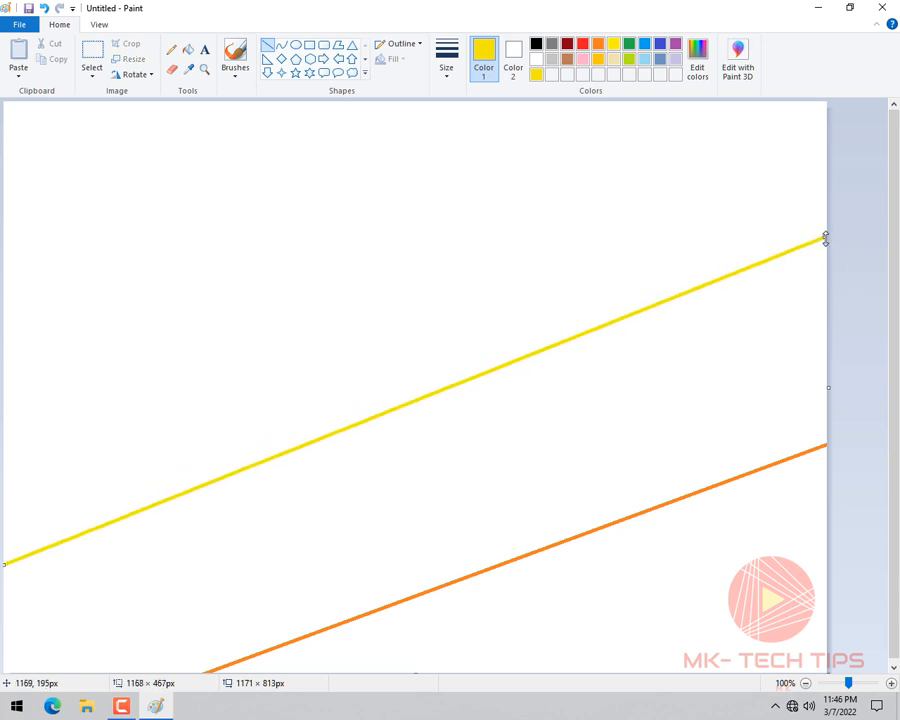
left_click_drag(826, 235, 830, 234)
left_click(669, 209)
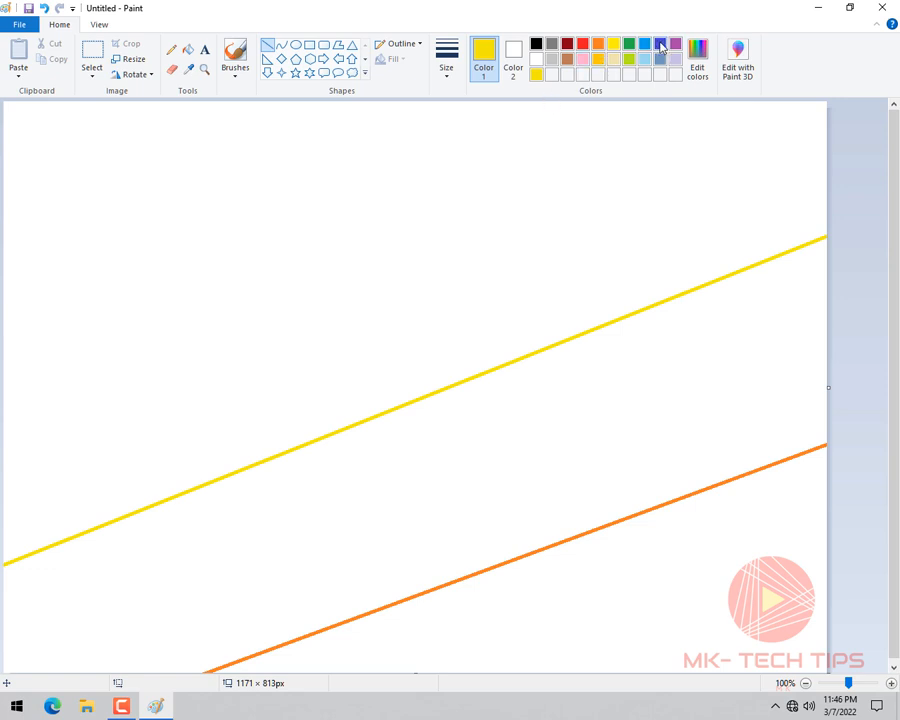
- Draw a gold diagonal line about 1185 × 452 px above the yellow one, from the left edge to the canvas's upper-right corner
left_click(598, 43)
left_click_drag(820, 103, 1, 417)
left_click_drag(824, 104, 832, 101)
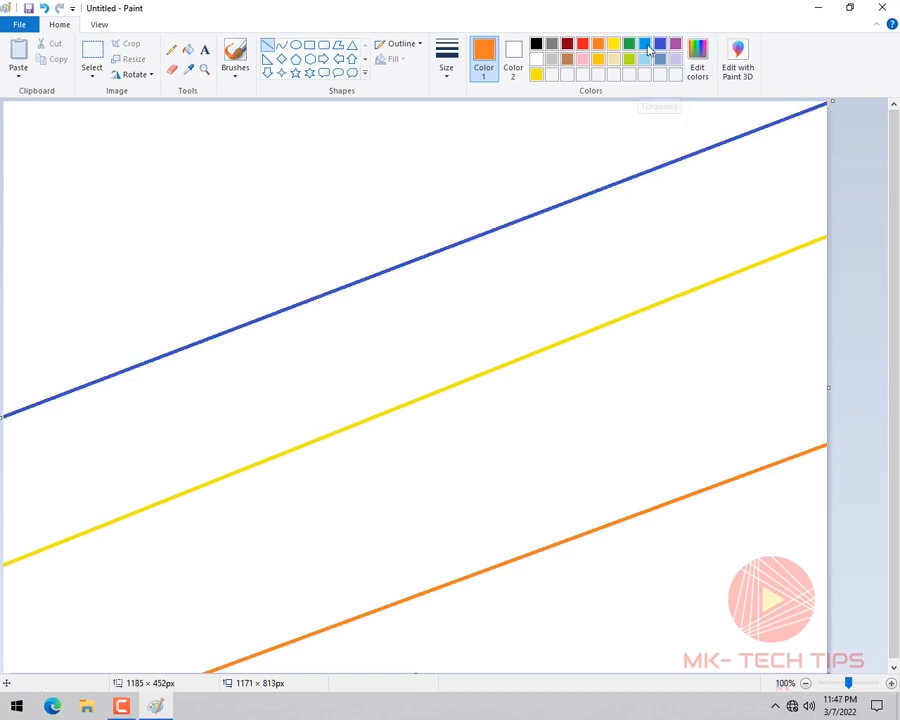
left_click(599, 62)
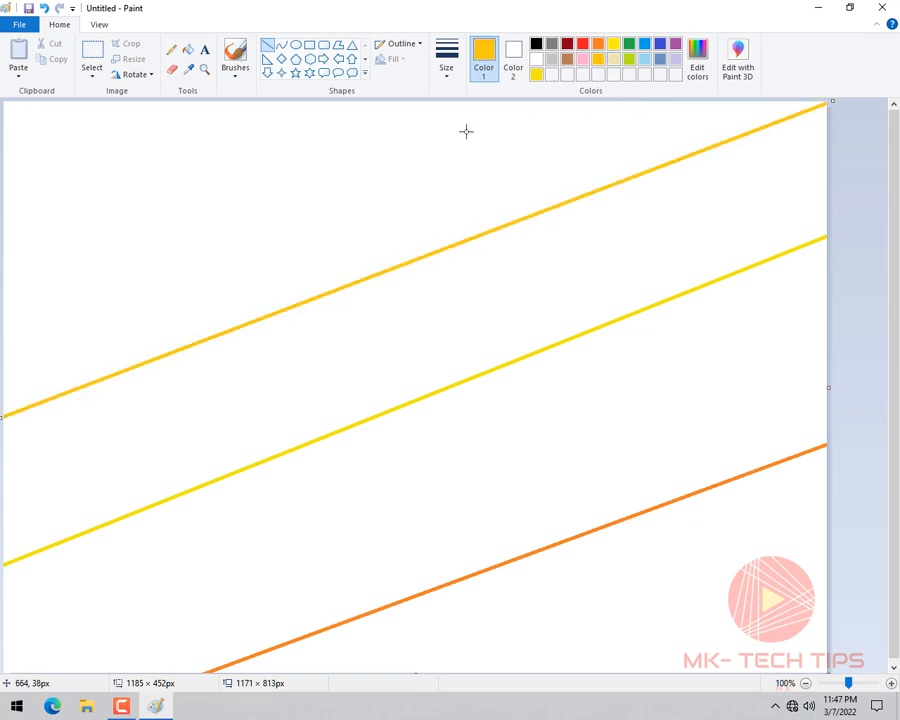
left_click(870, 137)
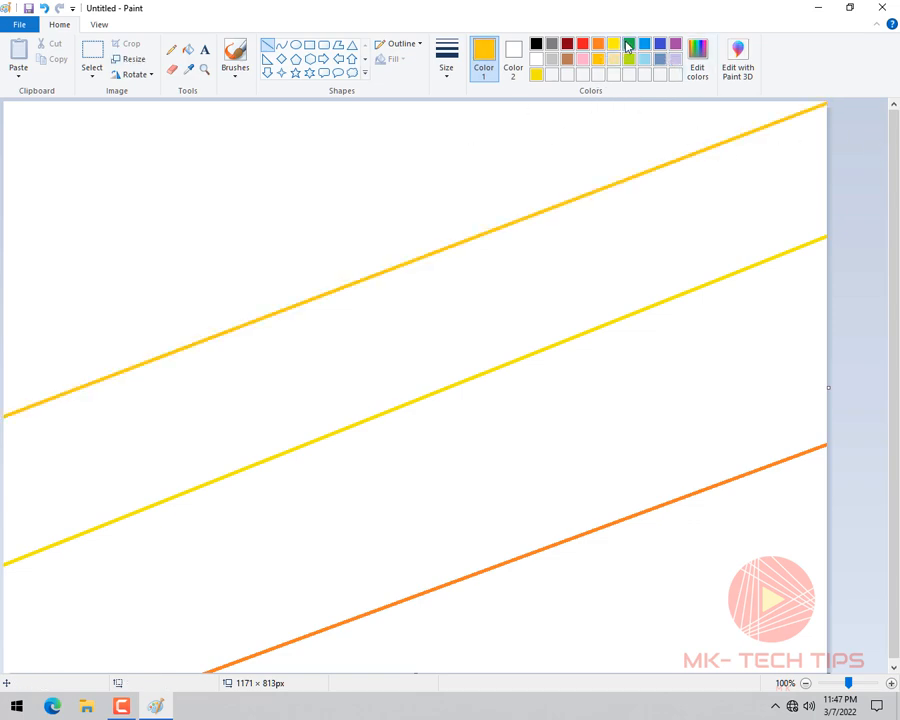
- Define a dark blue of RGB 31, 37, 116 and draw a line about 634 × 320 px across the canvas's upper-left corner
left_click(661, 44)
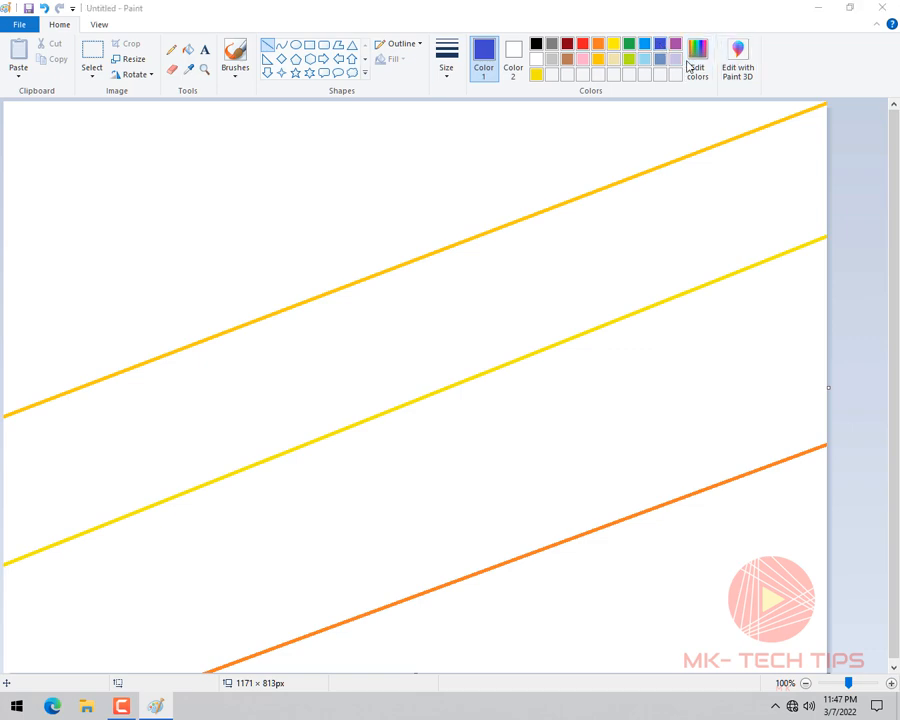
left_click(693, 64)
left_click_drag(609, 312, 600, 348)
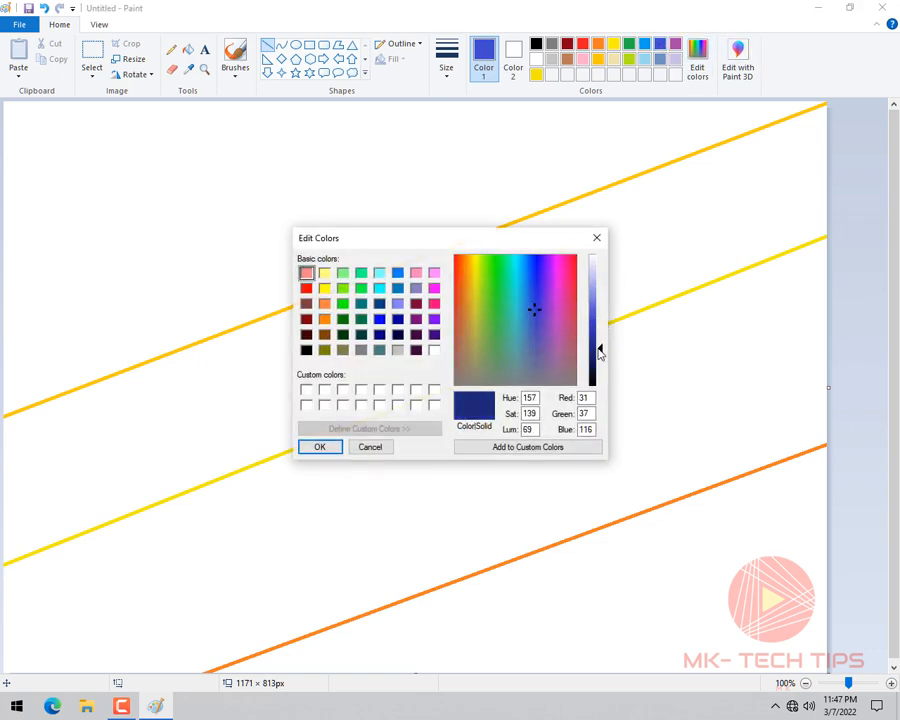
left_click(315, 446)
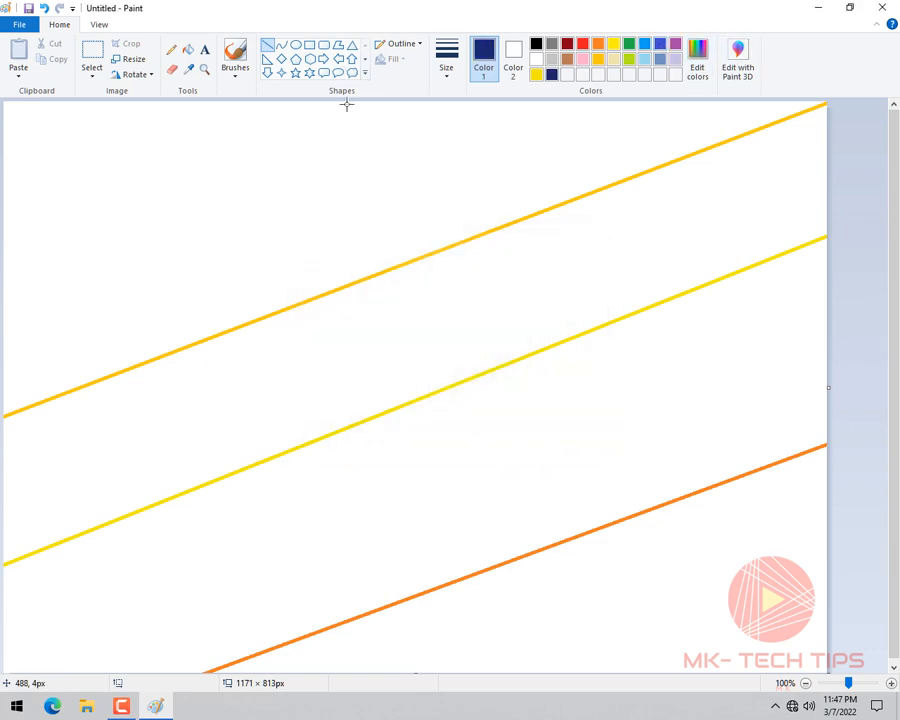
left_click_drag(352, 103, 5, 322)
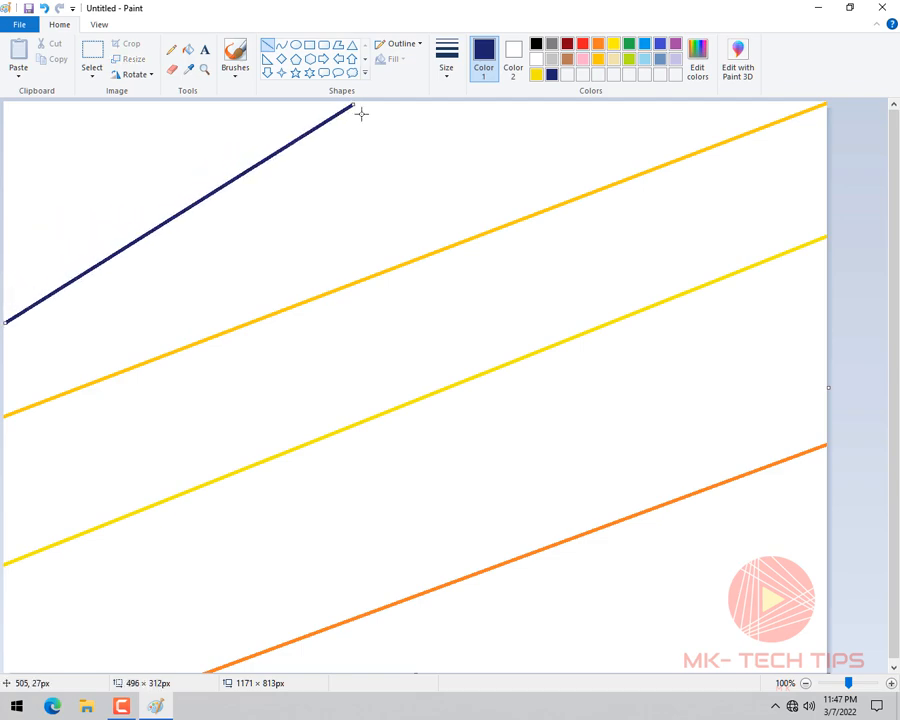
left_click_drag(355, 104, 448, 97)
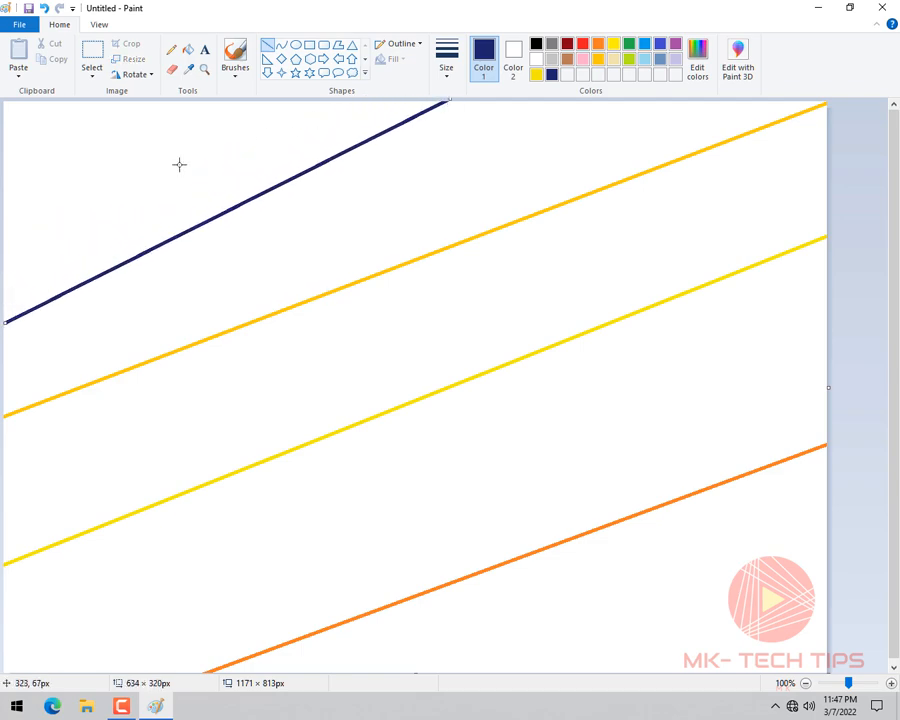
- Fill the canvas's upper-left corner with the custom dark blue and the band between it and the gold line with indigo
left_click(186, 55)
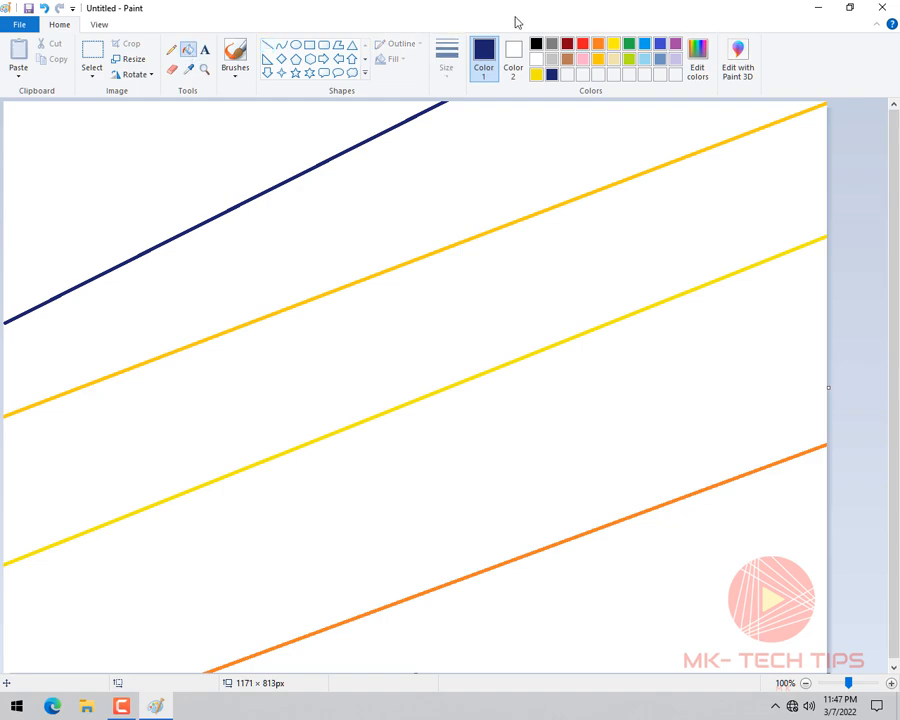
left_click(225, 138)
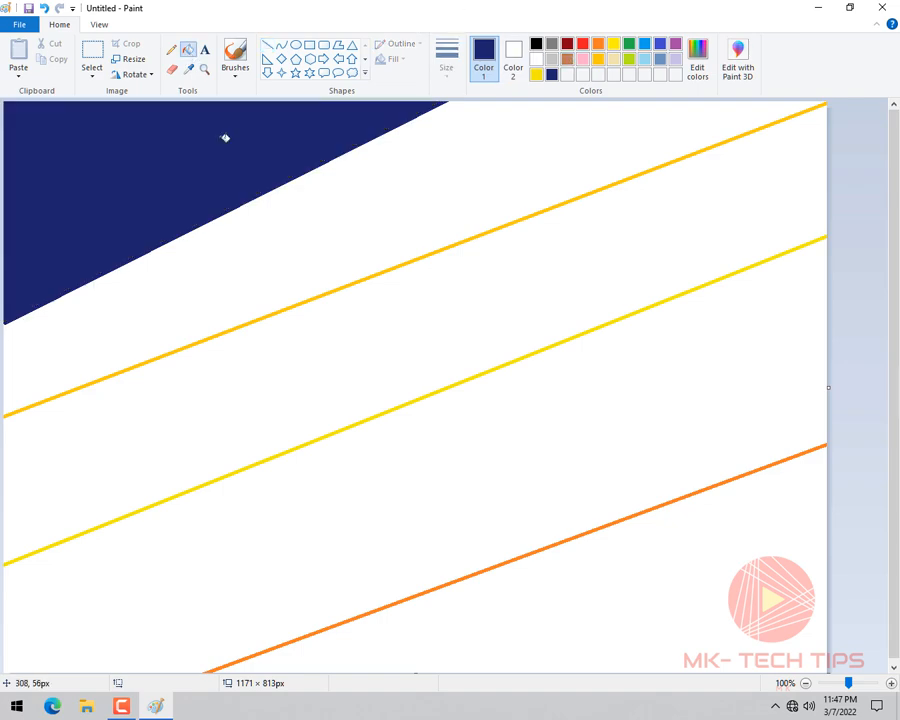
left_click(599, 59)
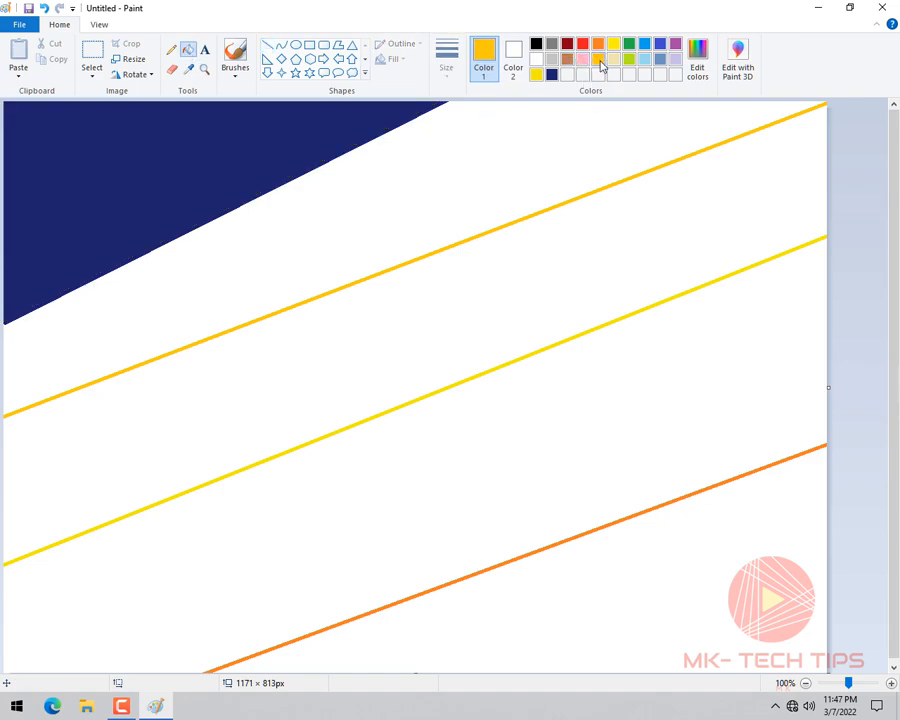
left_click(661, 44)
left_click(488, 119)
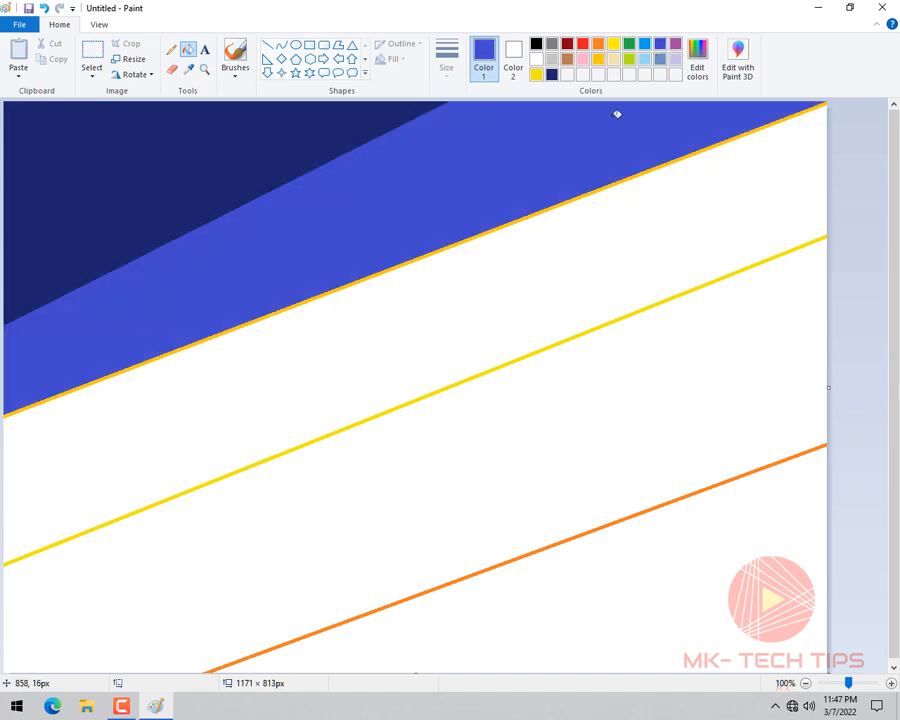
- Fill the area below the orange line with orange and the band directly above it with yellow
left_click(599, 45)
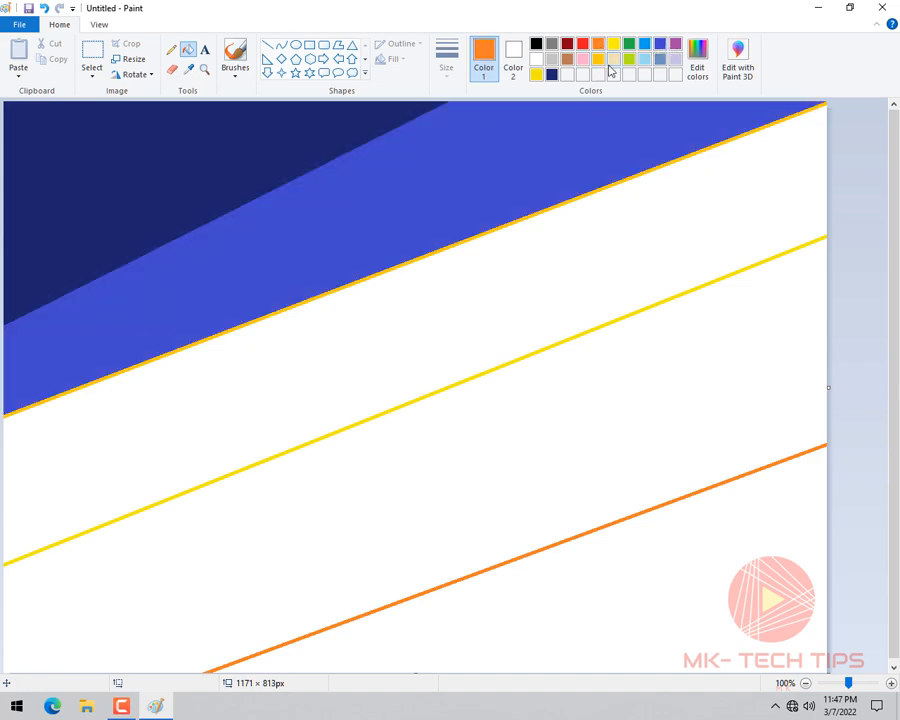
left_click(740, 514)
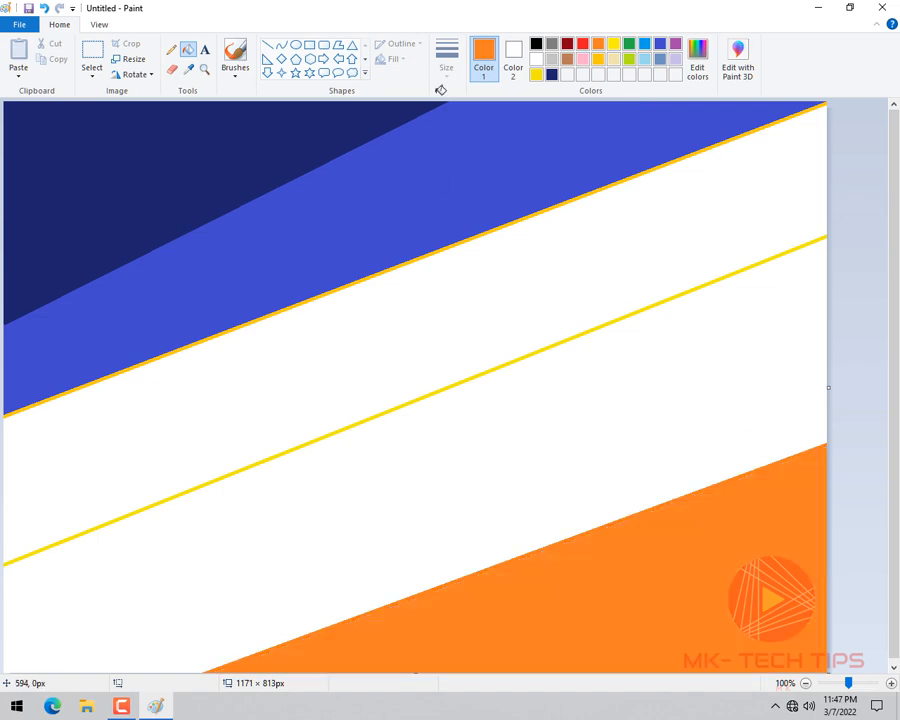
left_click(612, 46)
left_click(709, 317)
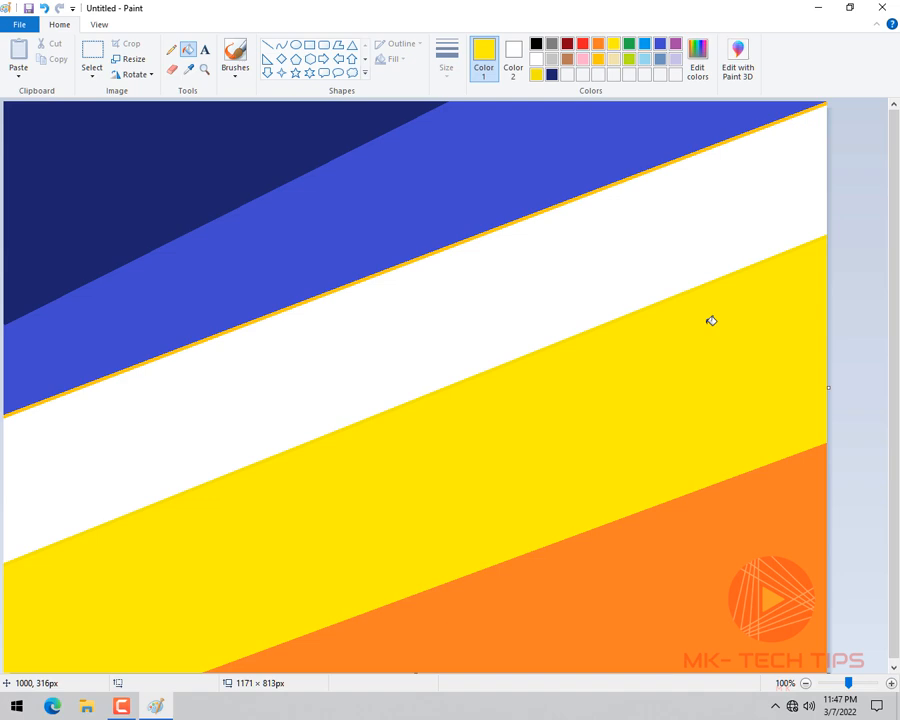
- Fill the remaining white band between the gold and yellow lines with light yellow
left_click(600, 46)
left_click(618, 253)
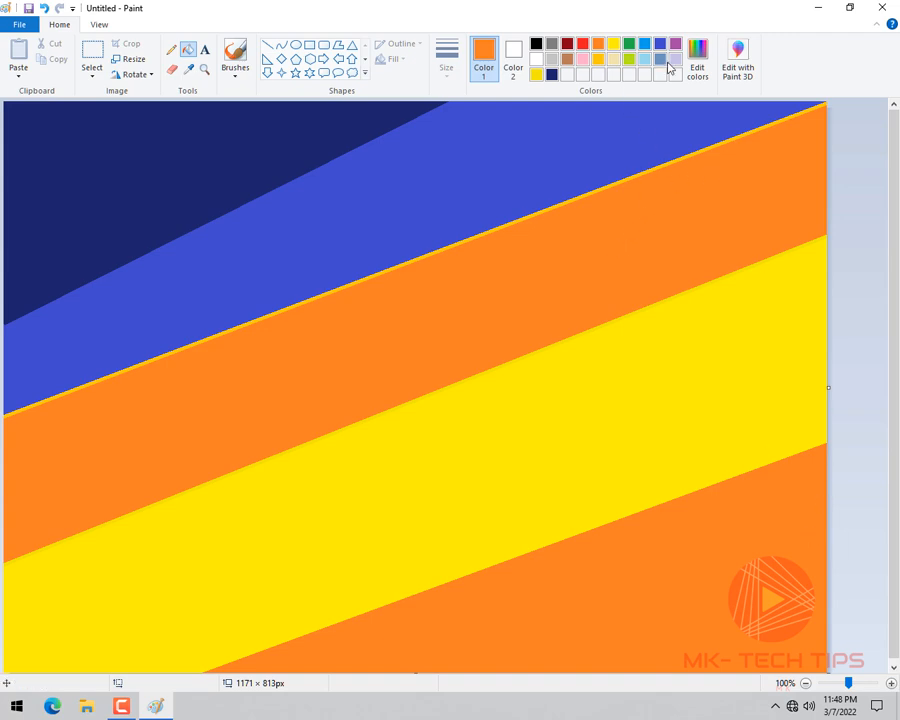
left_click(615, 60)
left_click(662, 242)
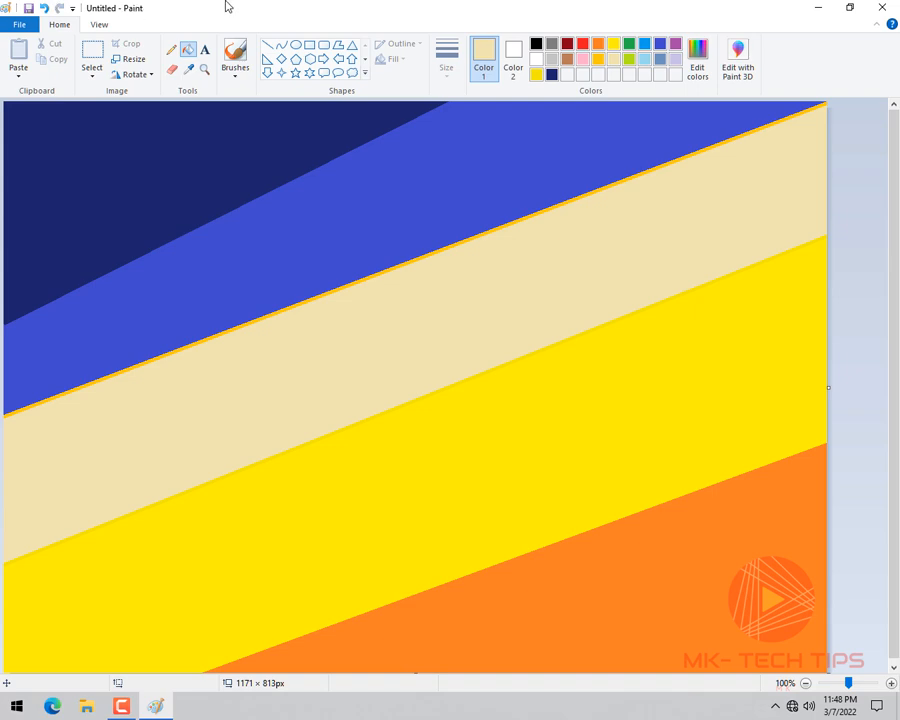
- Draw seven small white four-point stars spread across the upper part of the canvas, each about 50 px high
left_click(281, 72)
left_click_drag(84, 123, 106, 151)
left_click(537, 60)
left_click(181, 145)
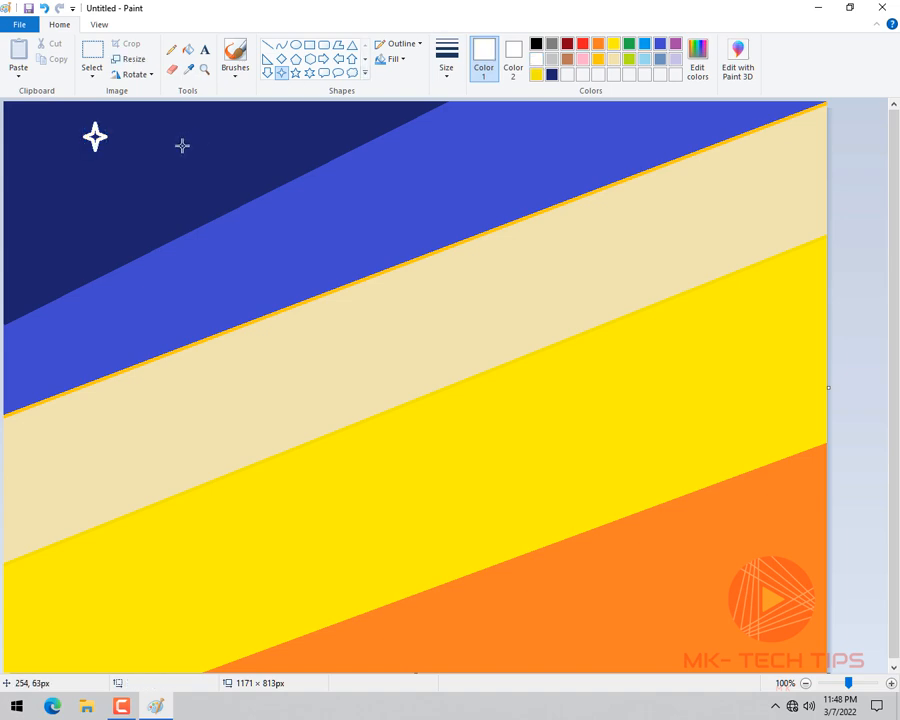
left_click_drag(159, 120, 192, 156)
left_click(292, 120)
left_click_drag(292, 120, 318, 150)
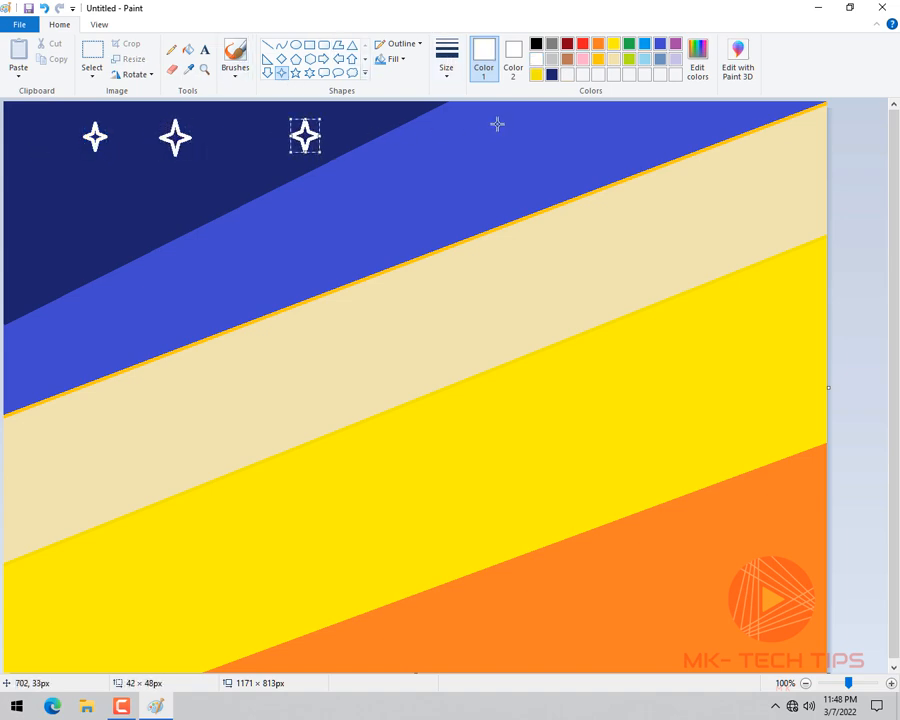
left_click_drag(494, 119, 524, 150)
left_click_drag(701, 112, 718, 146)
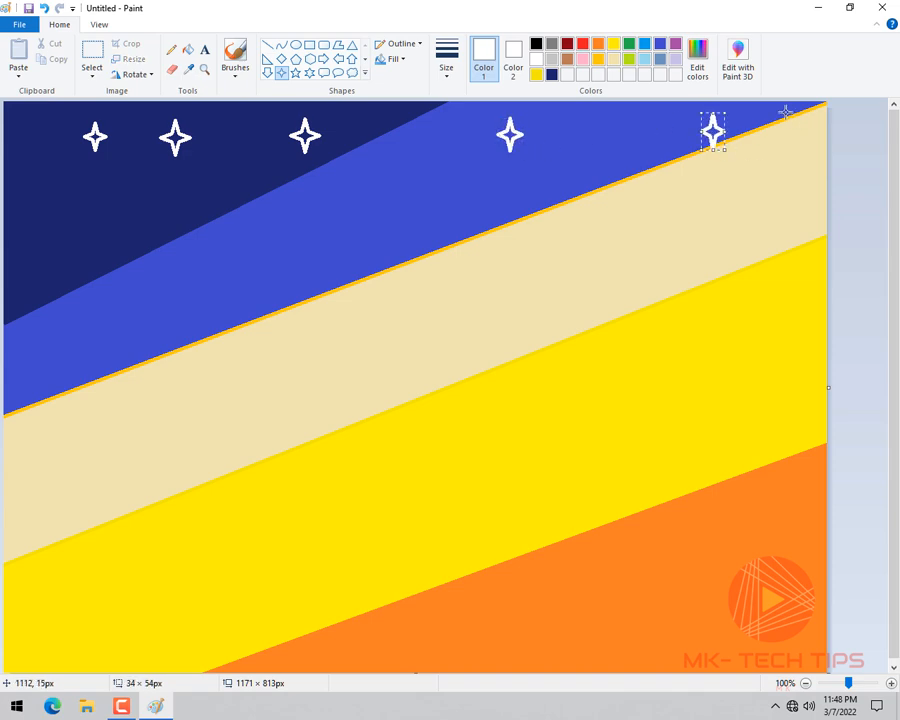
left_click_drag(782, 110, 811, 148)
left_click_drag(17, 143, 52, 179)
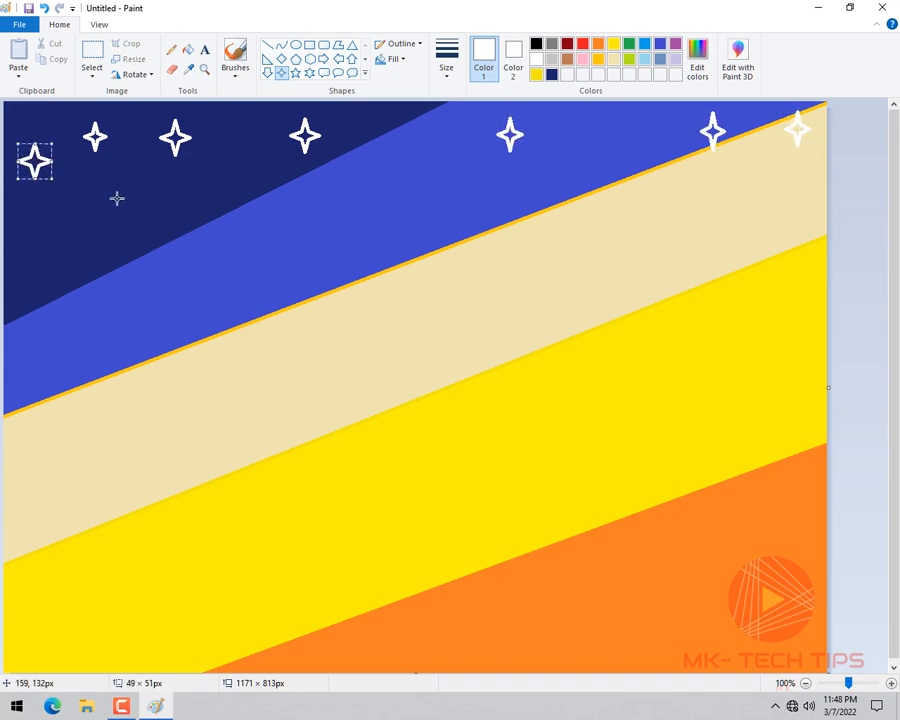
left_click(116, 196)
- Resize the image to 1 pixel wide with the aspect ratio unlocked, and stretch it back out to 11 pixels wide
left_click(126, 57)
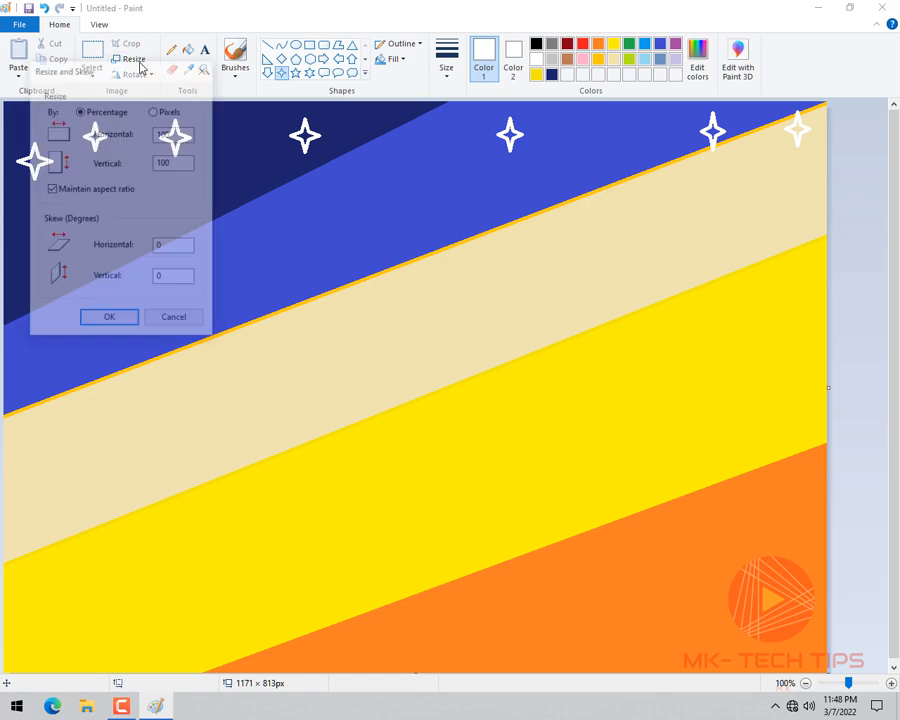
left_click(158, 112)
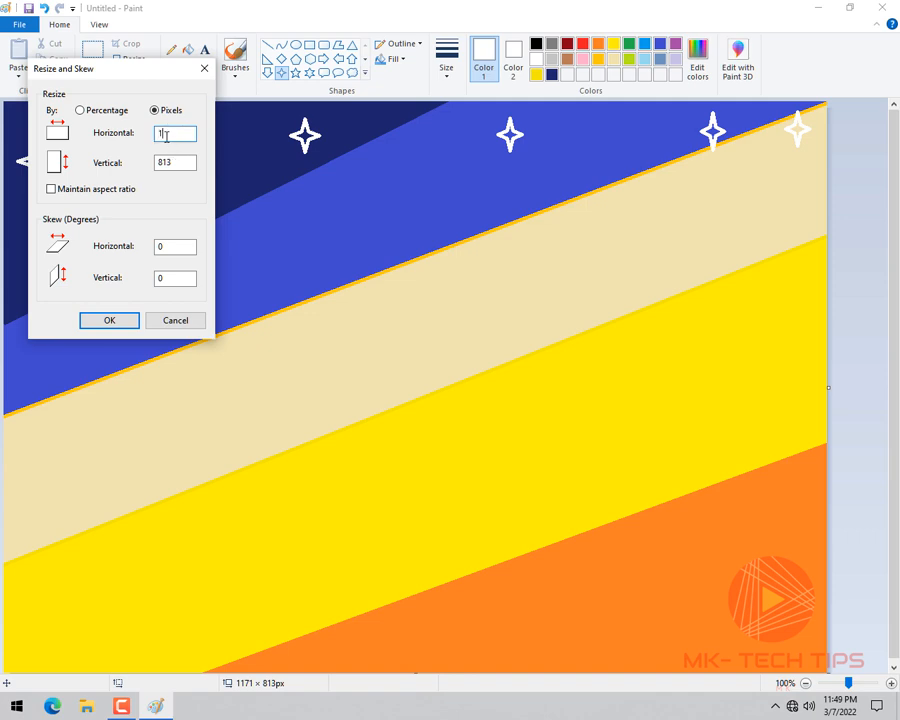
left_click(117, 322)
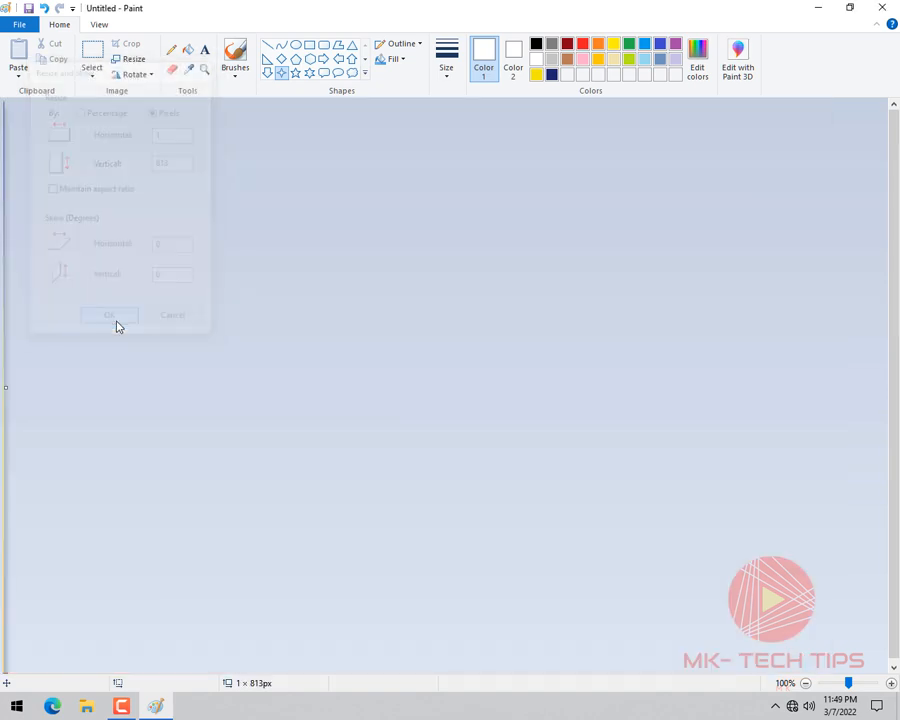
left_click(129, 59)
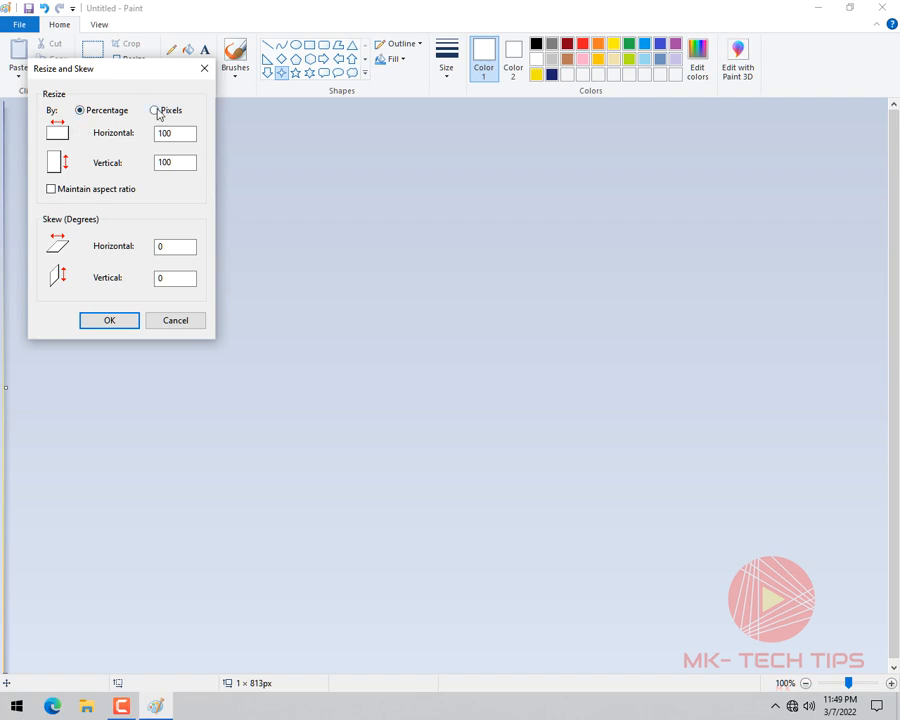
left_click(117, 322)
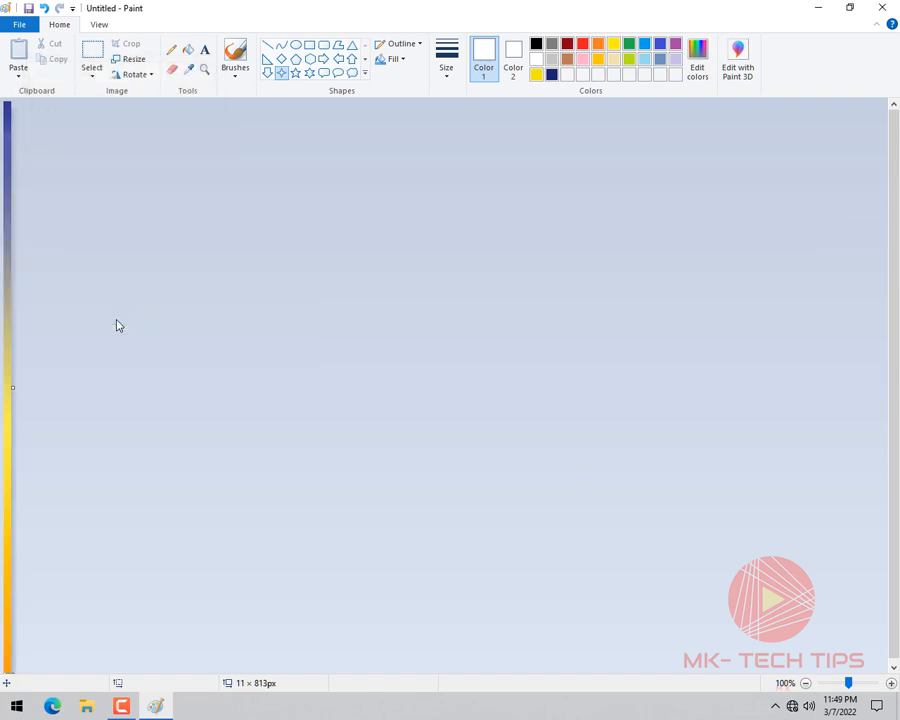
- Stretch the image to 117 pixels wide with the aspect ratio unlocked
left_click(131, 59)
left_click(155, 110)
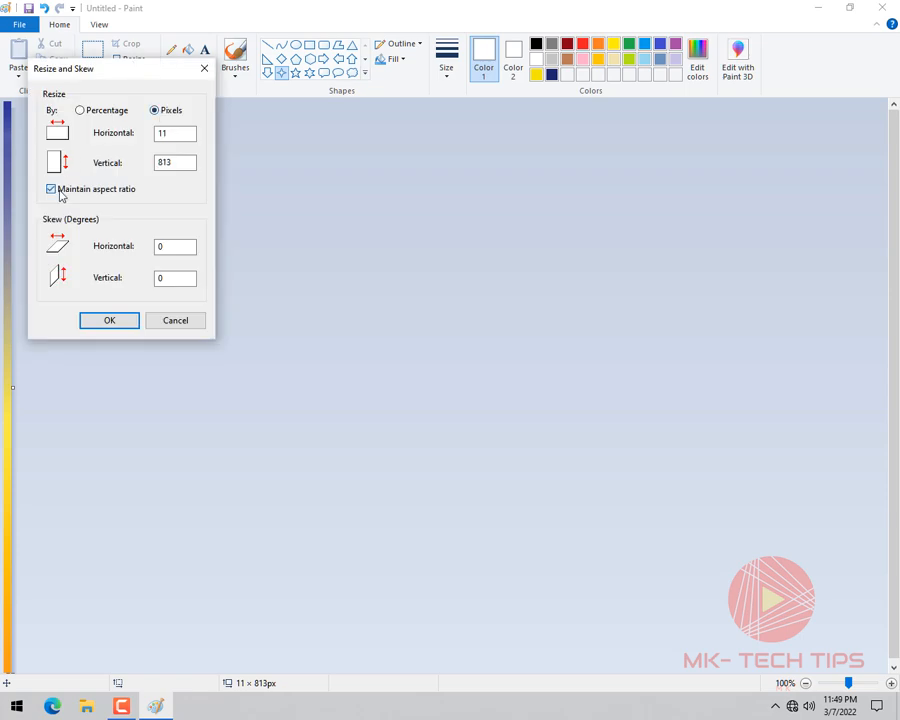
left_click(56, 190)
left_click(180, 133)
type("7")
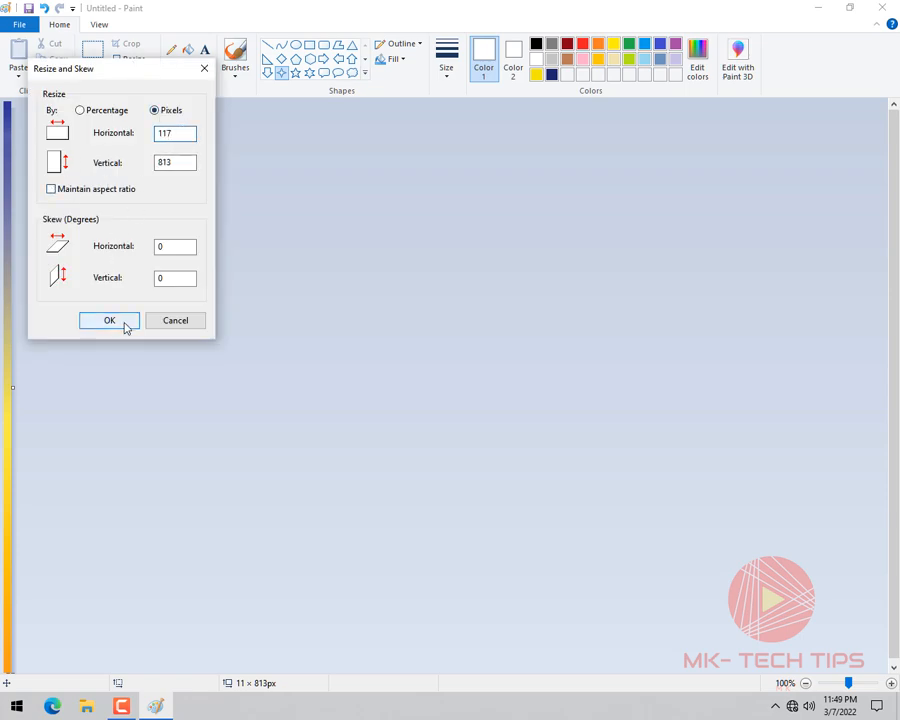
left_click(122, 323)
- Stretch the image's width to 1171 pixels without maintaining the aspect ratio
left_click(131, 66)
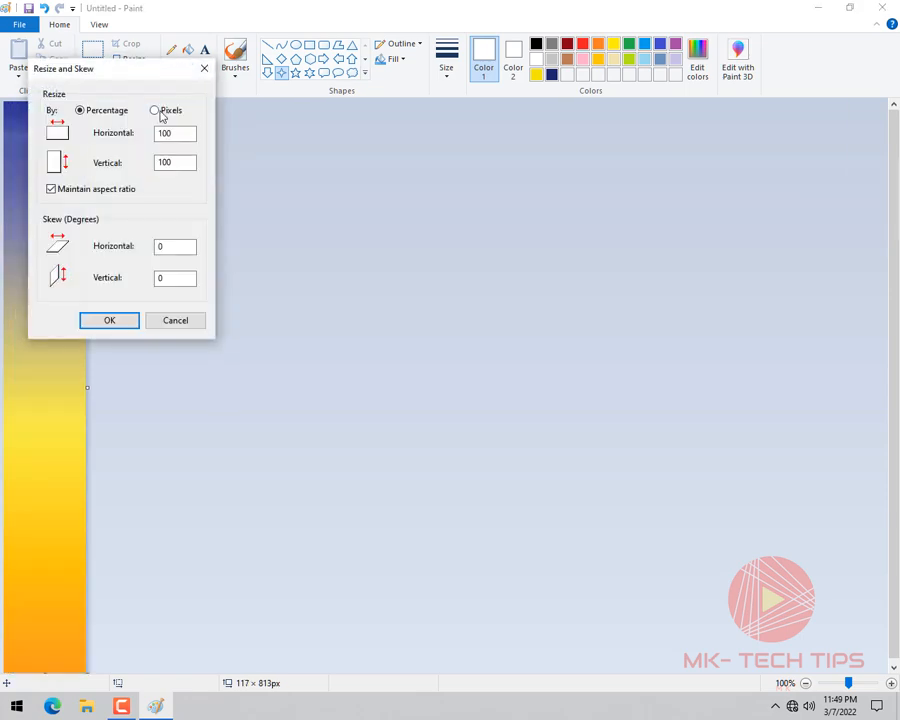
left_click(155, 110)
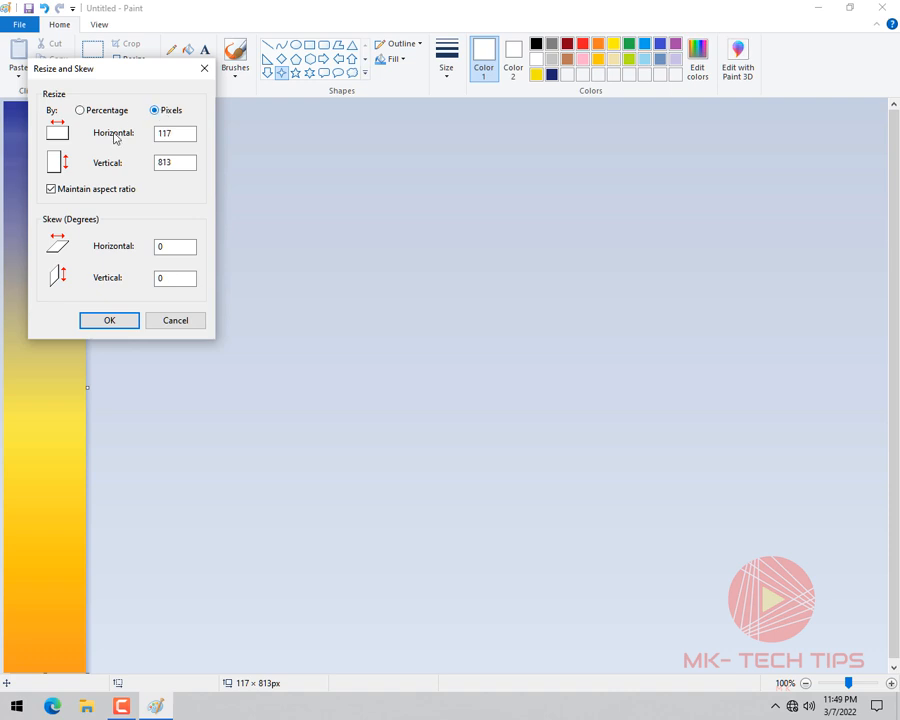
left_click(58, 191)
type("1")
left_click(111, 320)
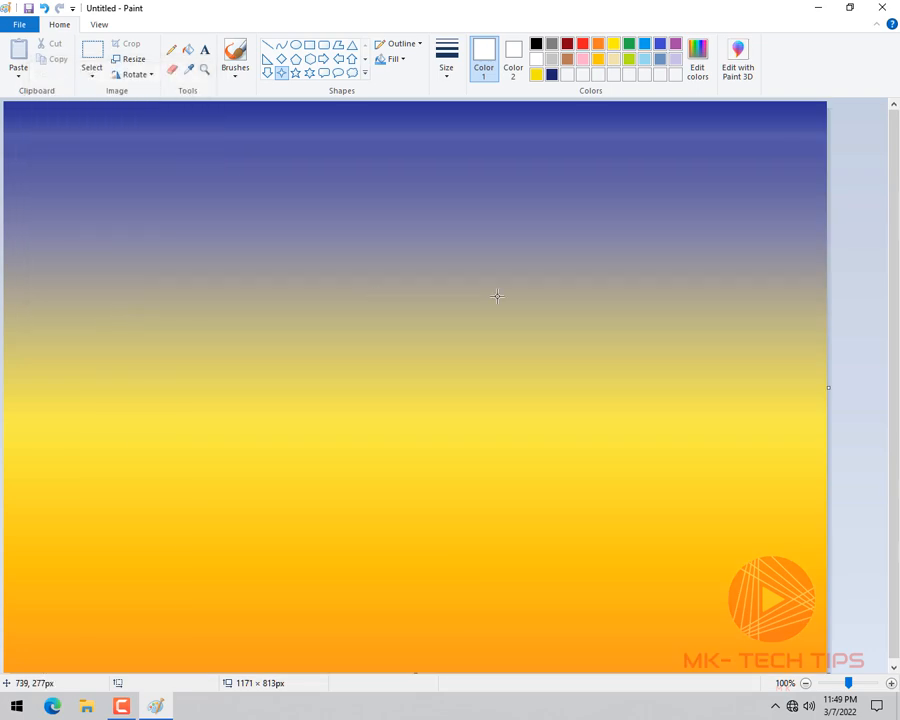
- Save the gradient as a PNG named "desktop background 1" in the Pictures folder
left_click(28, 8)
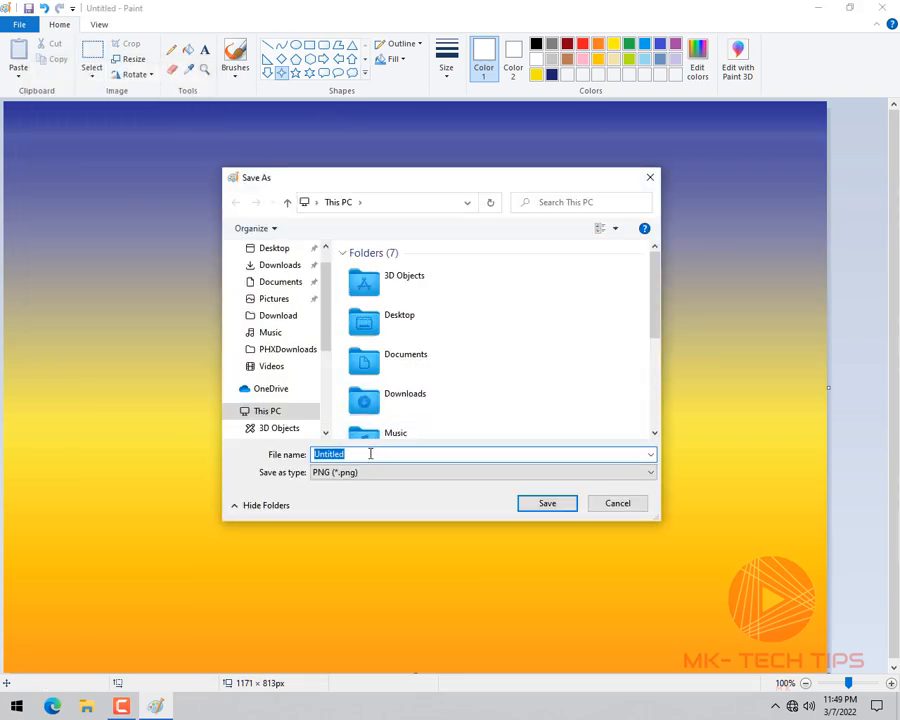
type("desktop background 1")
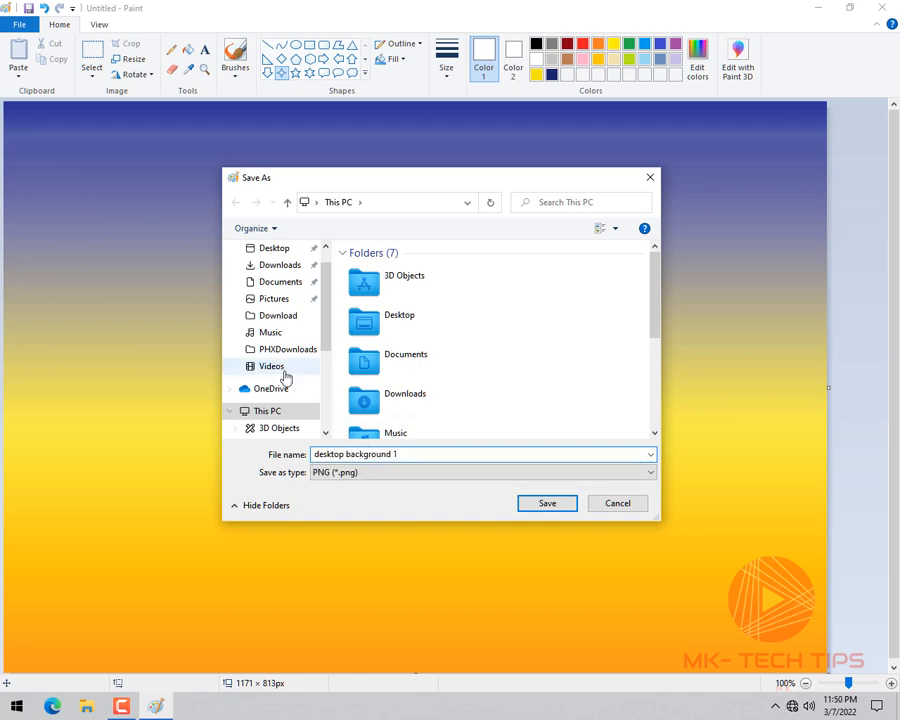
left_click(274, 298)
left_click(547, 503)
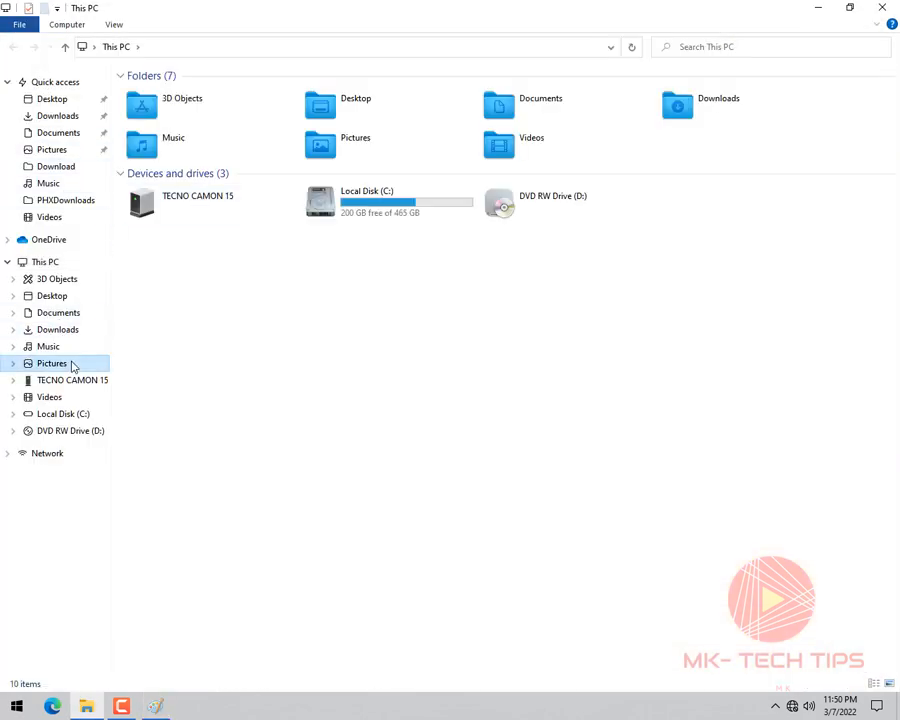
- Switch to File Explorer and locate the desktop background 1 image in the Pictures folder
left_click(74, 363)
scroll(500, 380, "down", 1)
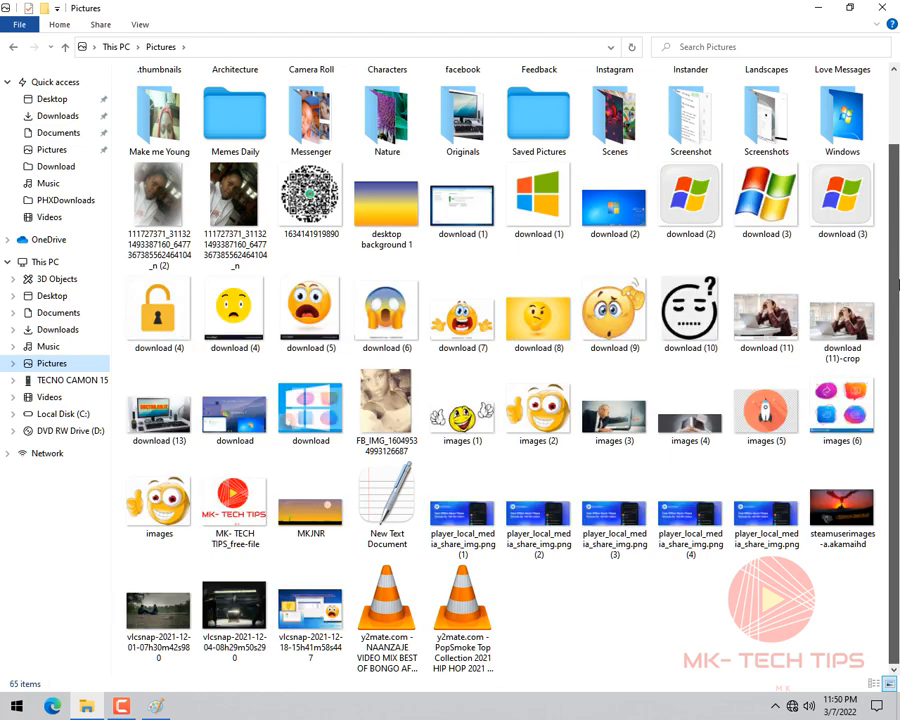
scroll(500, 380, "up", 1)
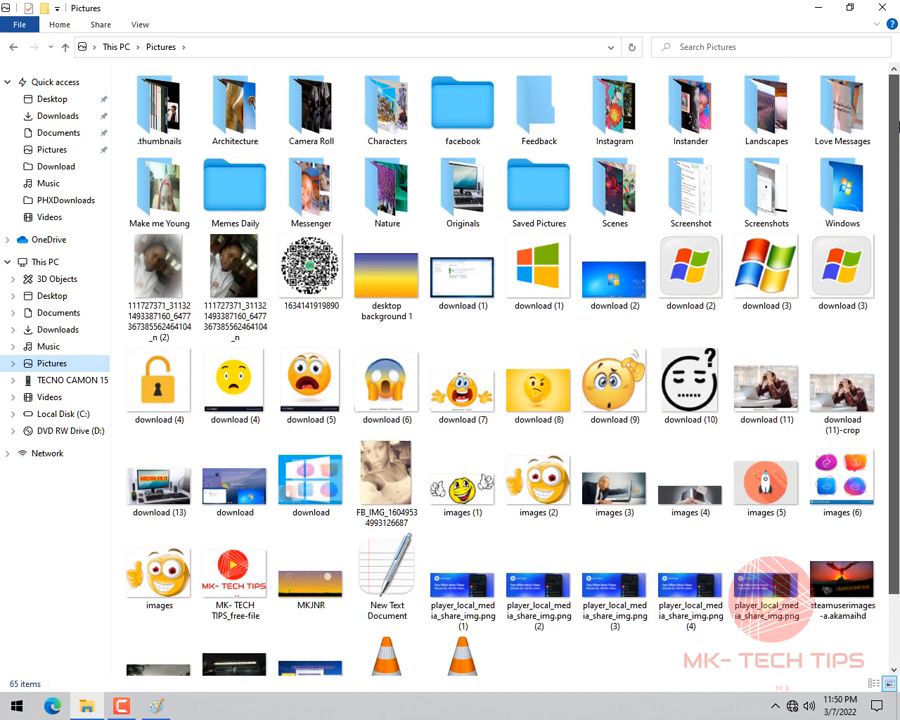
right_click(374, 238)
left_click(403, 320)
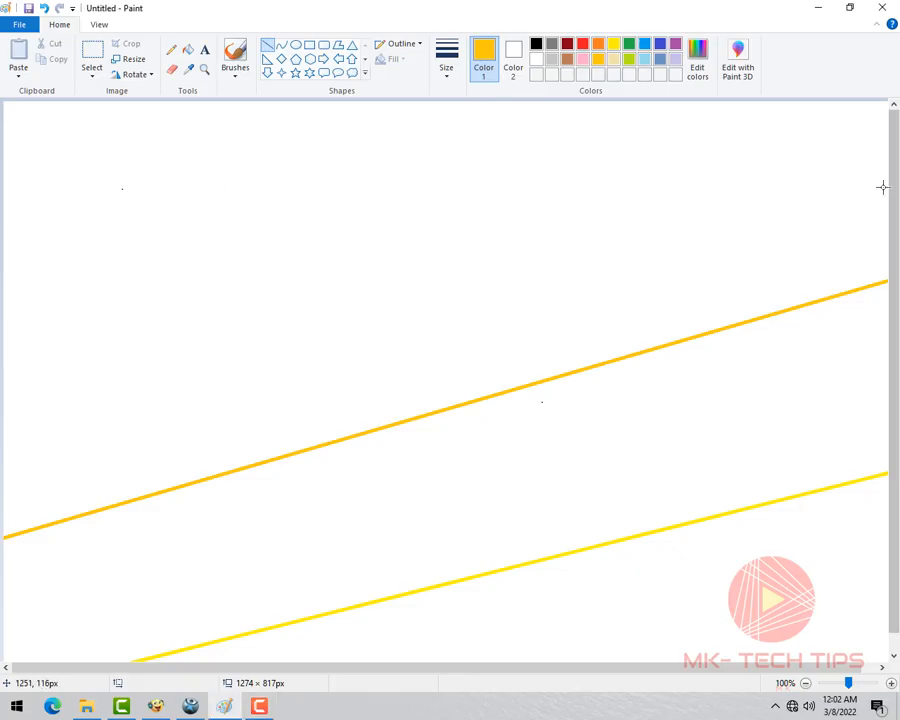
- Draw an orange diagonal line across the canvas above the gold line
left_click(598, 43)
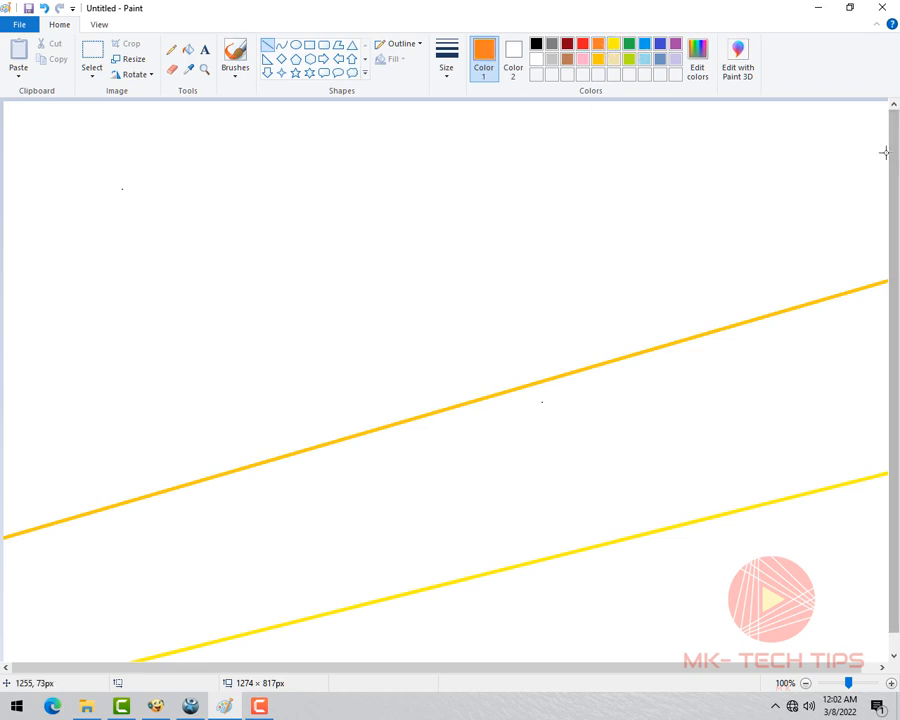
mouse_move(885, 152)
left_mouse_down()
mouse_move(142, 344)
mouse_move(4, 344)
left_mouse_up()
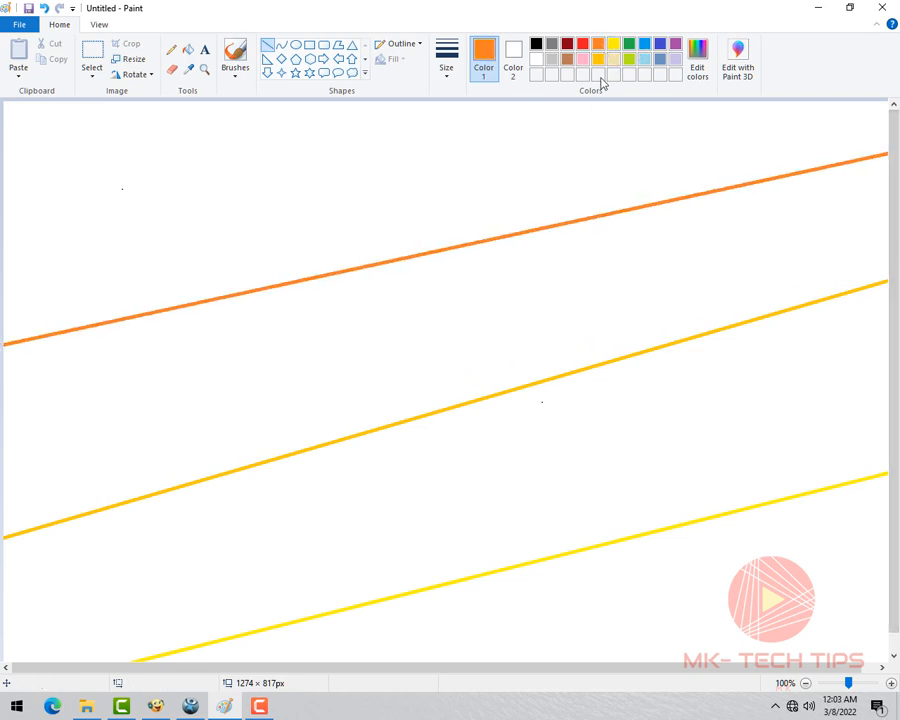
- Darken indigo to a custom navy, draw a navy diagonal line across the canvas's upper-left corner, and fill that corner with navy
left_click(660, 43)
left_click(697, 60)
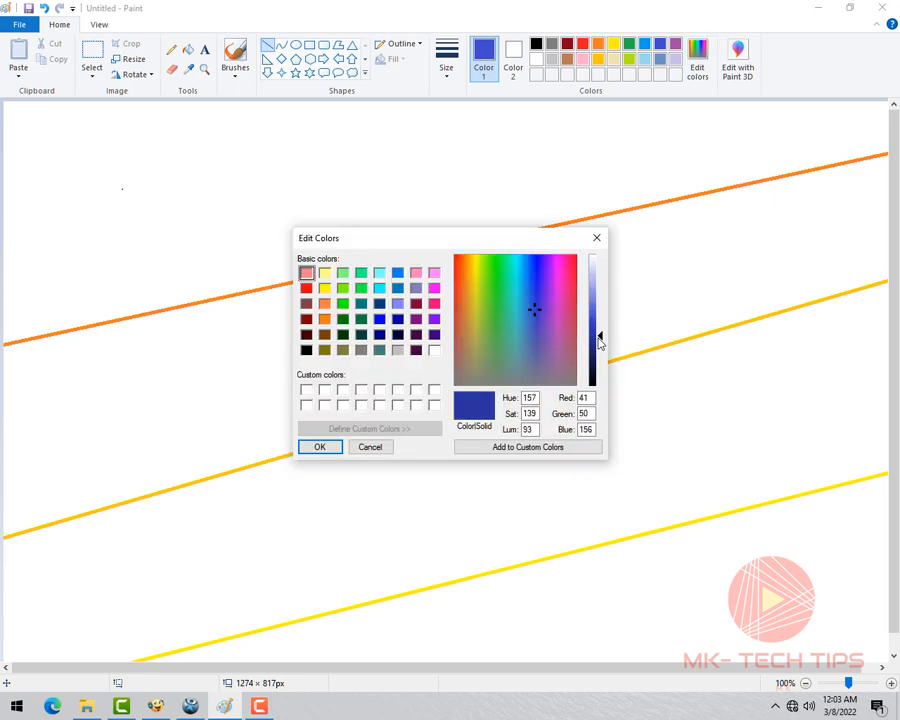
left_click_drag(594, 334, 594, 362)
left_click(310, 446)
left_click_drag(533, 103, 4, 249)
left_click(188, 49)
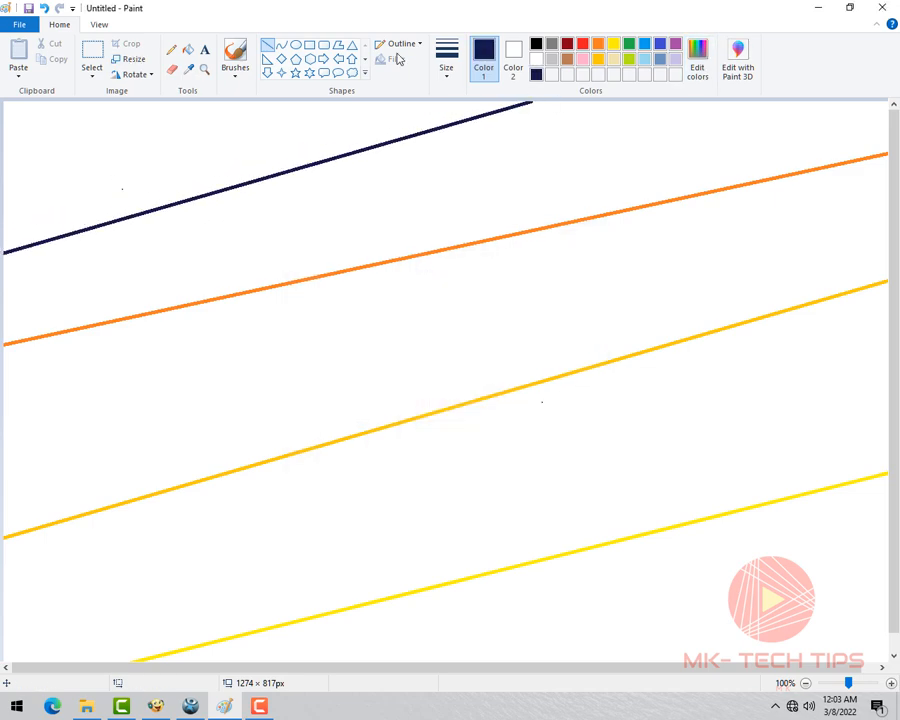
left_click(184, 126)
- Try filling the band between the orange and gold lines with indigo, and undo the fill
left_click(660, 43)
left_click(334, 372)
key("ctrl+z")
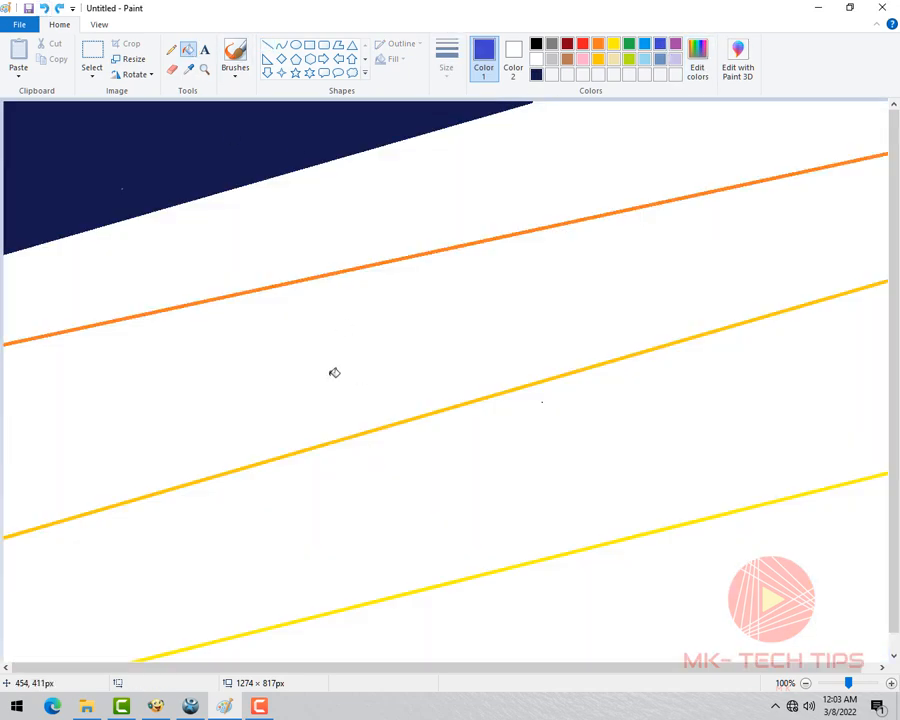
- Erase the orange, gold and yellow diagonal lines by filling each one with white
left_click(536, 58)
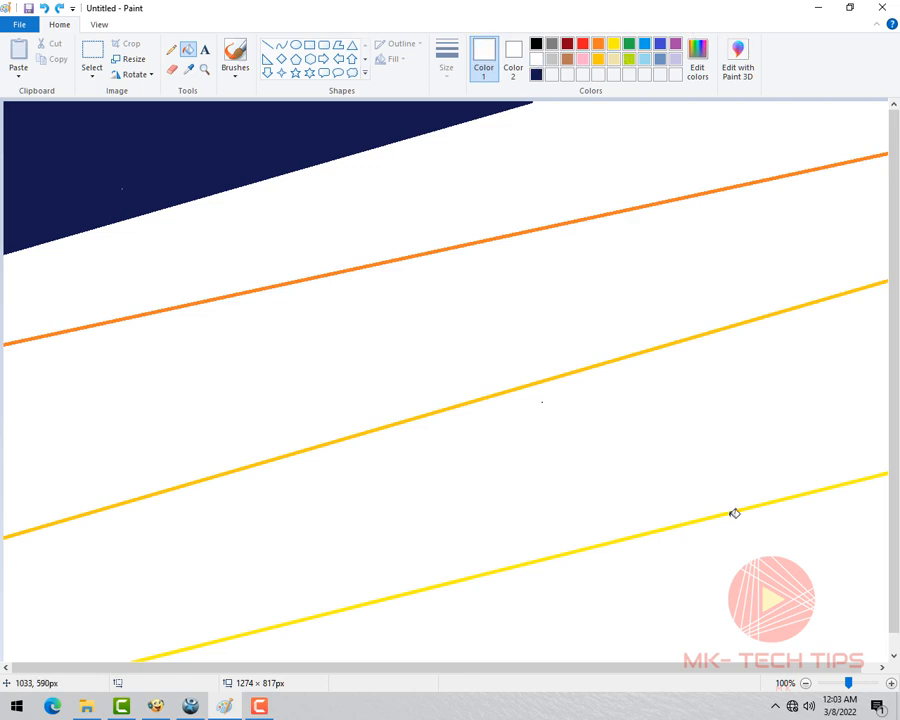
left_click(530, 229)
left_click(576, 373)
left_click(640, 533)
- Draw a yellow diagonal line across the lower part of the canvas and fill the white area with yellow
left_click(267, 45)
left_click(613, 43)
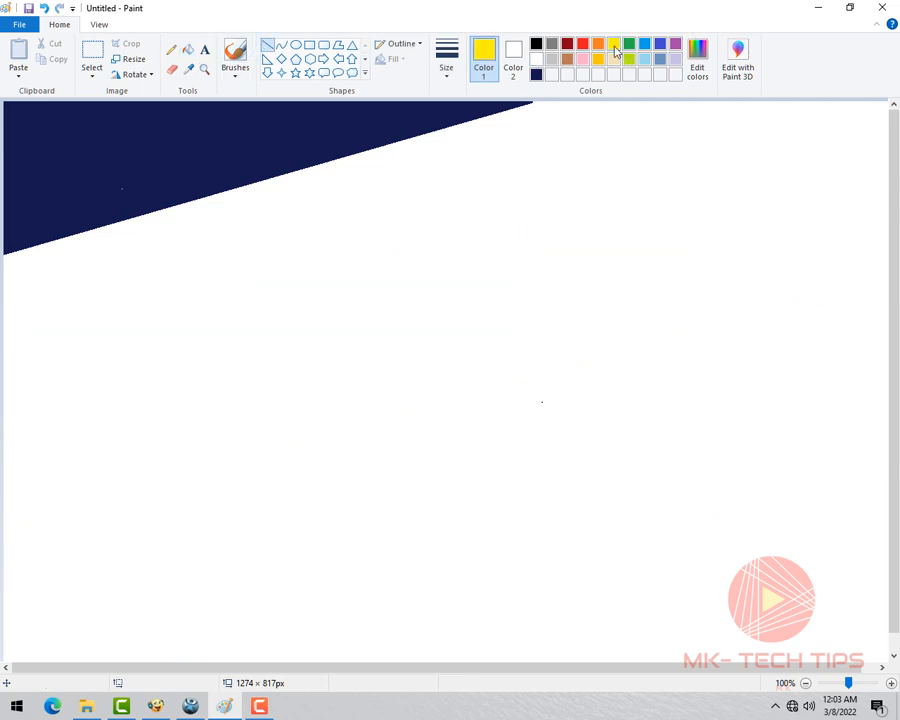
mouse_move(885, 468)
left_mouse_down()
mouse_move(199, 609)
mouse_move(96, 657)
mouse_move(104, 660)
left_mouse_up()
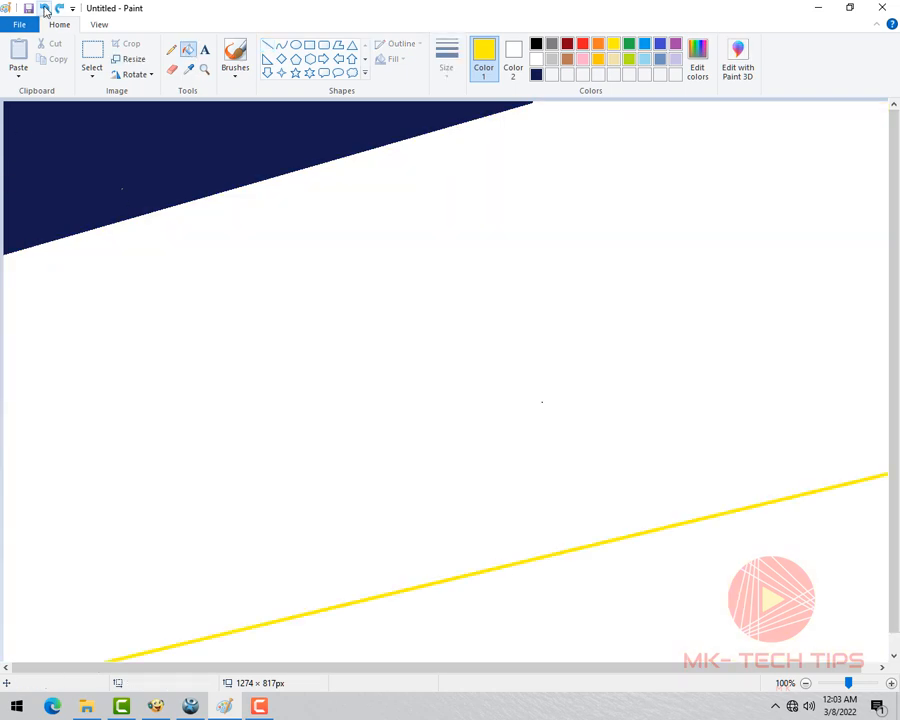
left_click(44, 8)
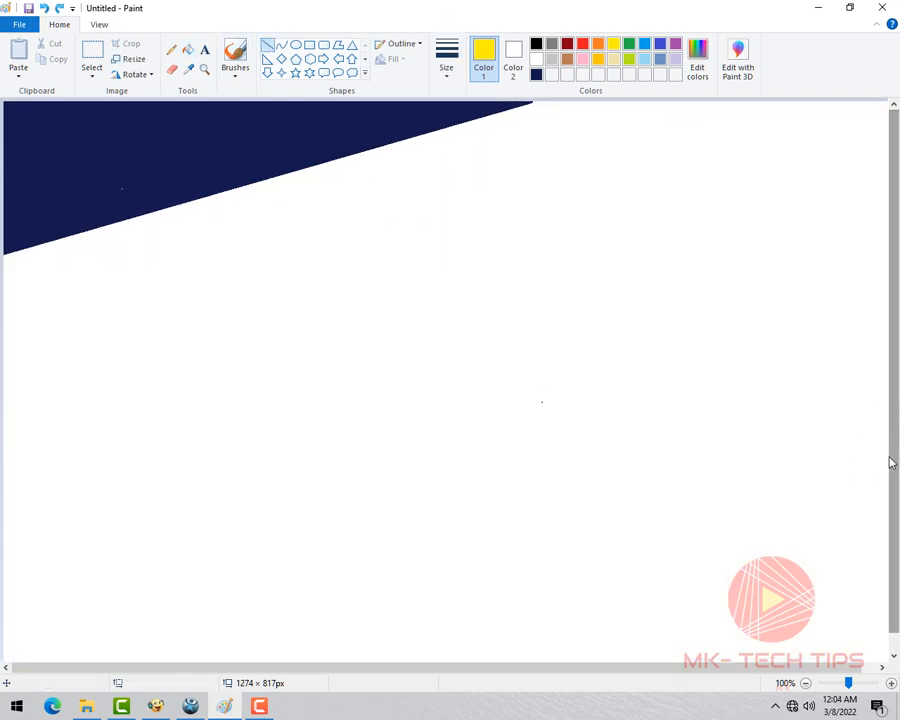
mouse_move(888, 455)
left_mouse_down()
mouse_move(816, 488)
mouse_move(152, 683)
mouse_move(118, 684)
left_mouse_up()
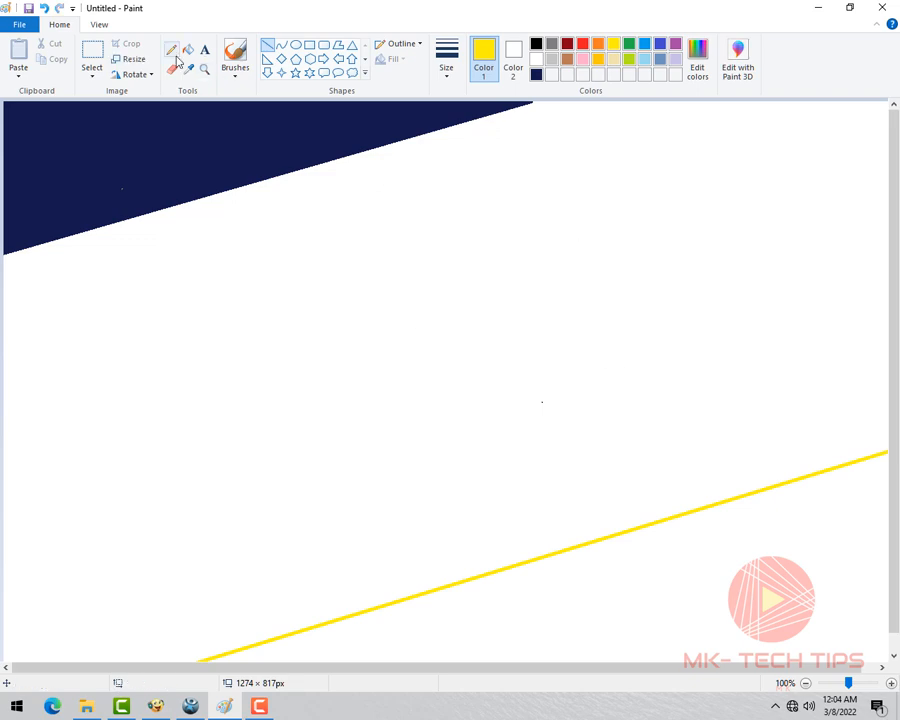
left_click(188, 49)
left_click(804, 532)
- Draw an orange diagonal line below the navy corner and fill the band between them with orange
left_click(267, 45)
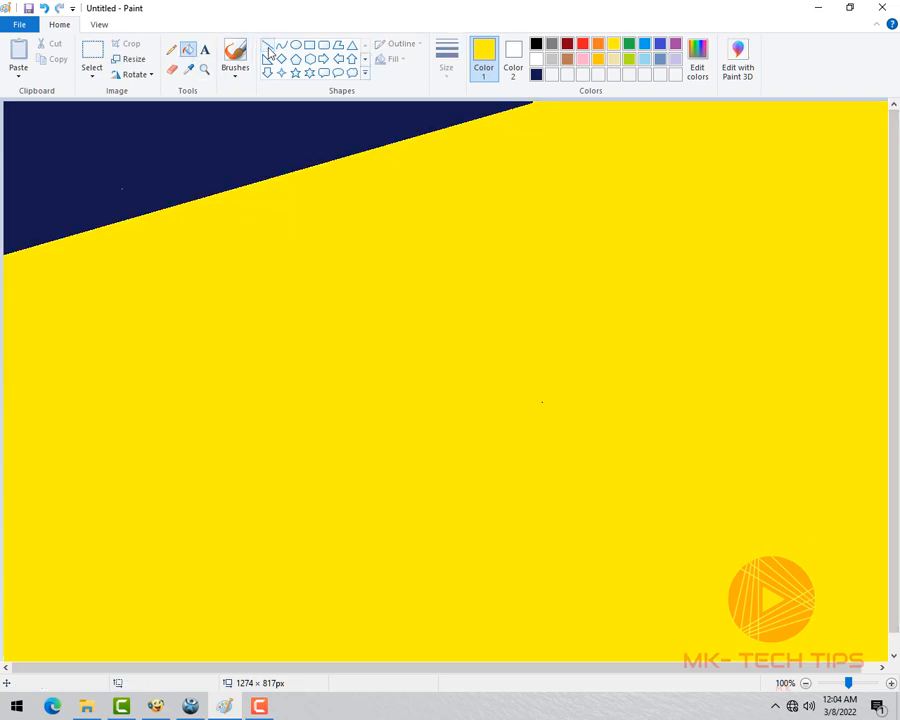
left_click(598, 43)
mouse_move(797, 103)
left_mouse_down()
mouse_move(3, 455)
mouse_move(3, 473)
mouse_move(834, 91)
left_mouse_up()
left_click(188, 49)
left_click(391, 194)
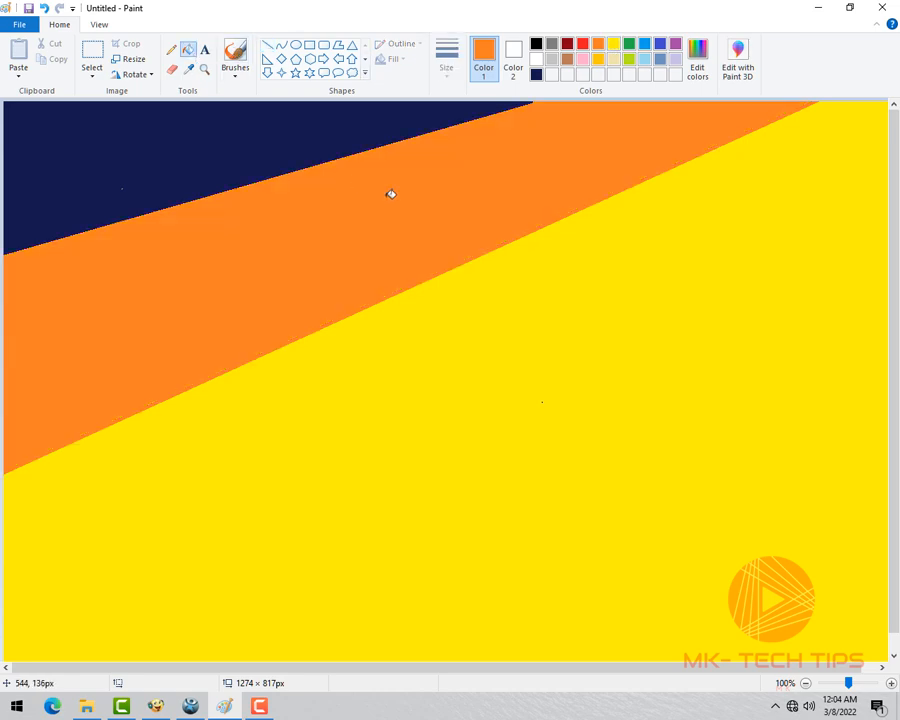
- Draw a gold diagonal line from the upper-right to the lower-left of the canvas and fill the band below the orange with gold
left_click(267, 45)
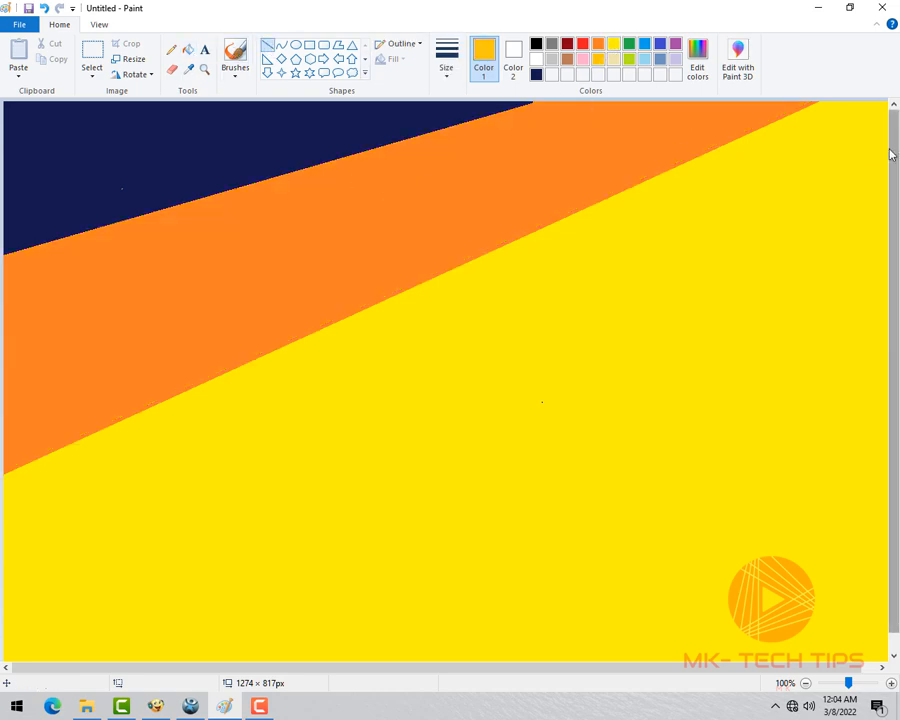
mouse_move(888, 108)
left_mouse_down()
mouse_move(371, 416)
mouse_move(2, 668)
left_mouse_up()
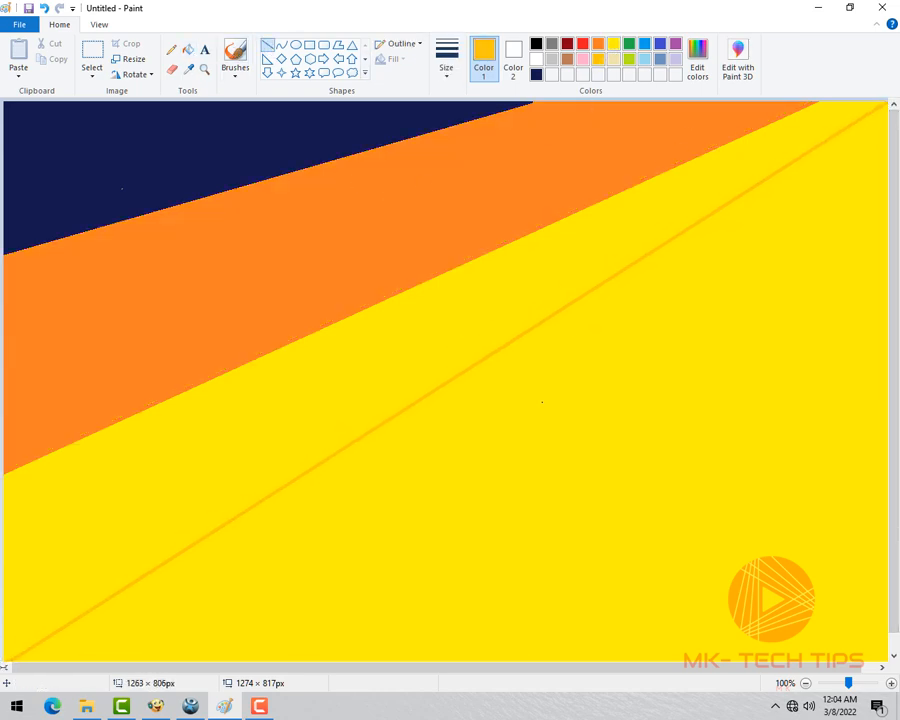
left_click(188, 49)
left_click(345, 375)
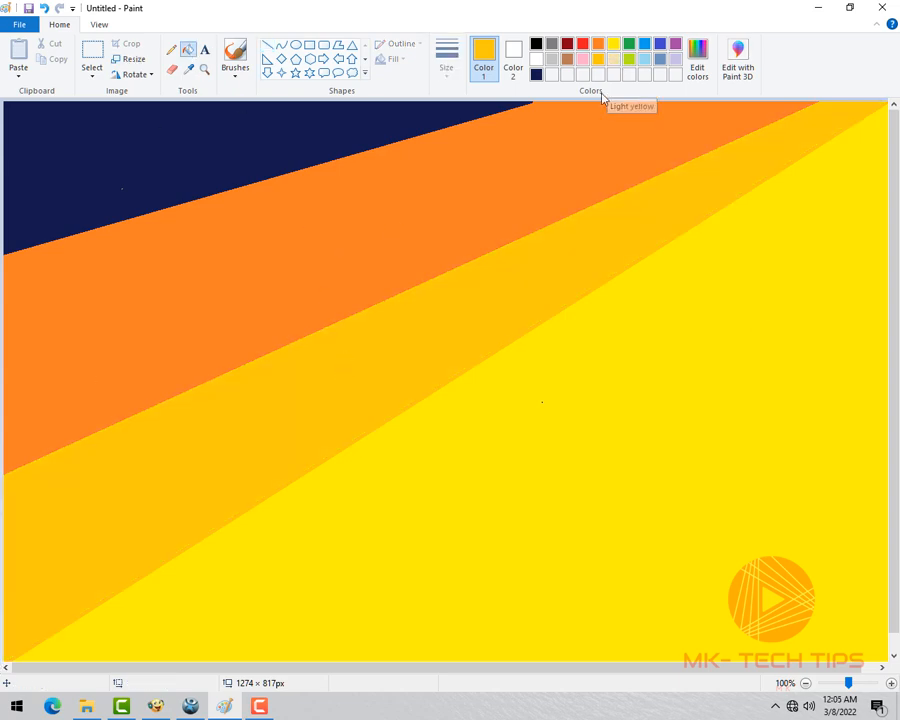
- Refill the orange band with indigo and the gold band with orange
left_click(660, 43)
left_click(496, 147)
left_click(598, 43)
left_click(650, 215)
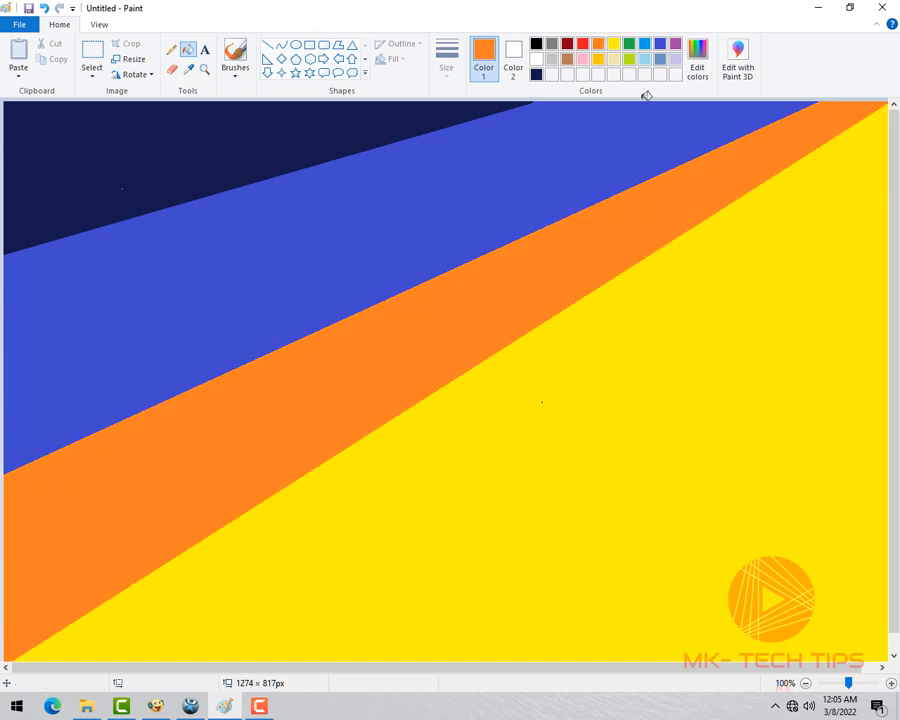
- Draw a gold diagonal line through the yellow area, about 967 × 788 px, and fill the area with gold
left_click(267, 44)
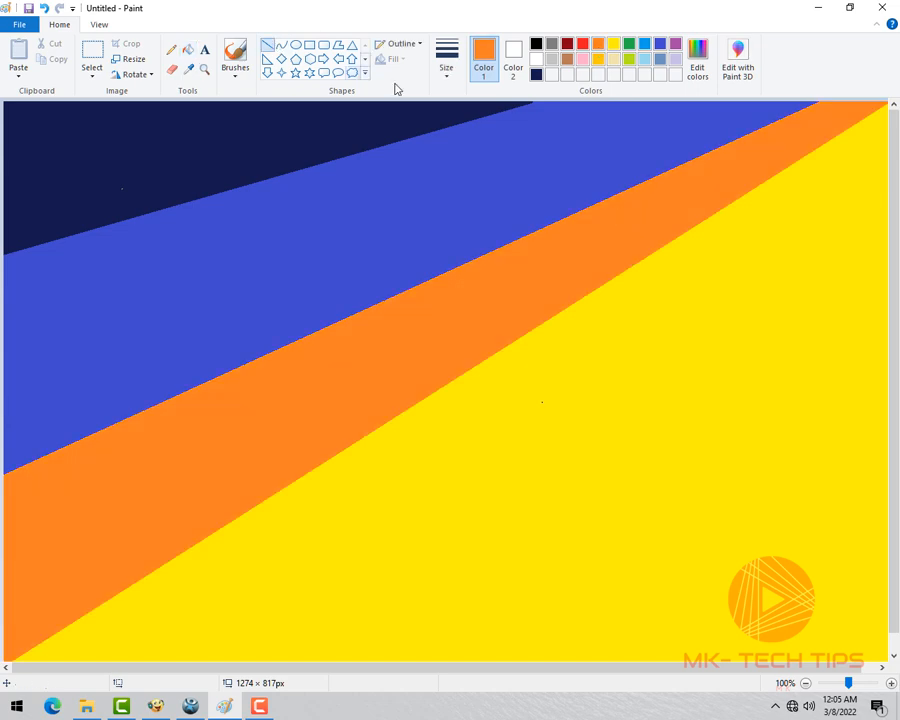
left_click(598, 58)
mouse_move(886, 148)
left_mouse_down()
mouse_move(432, 542)
mouse_move(220, 688)
left_mouse_up()
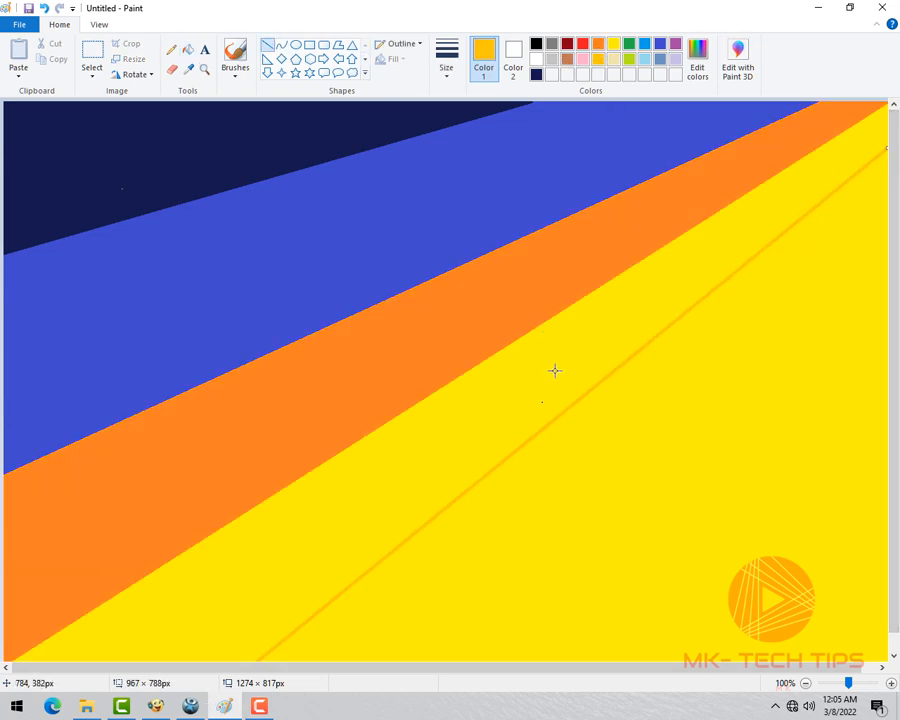
left_click(188, 49)
left_click(557, 393)
- Draw an orange diagonal line across the lower-right part of the gold area, discarding the short first attempt
left_click(267, 44)
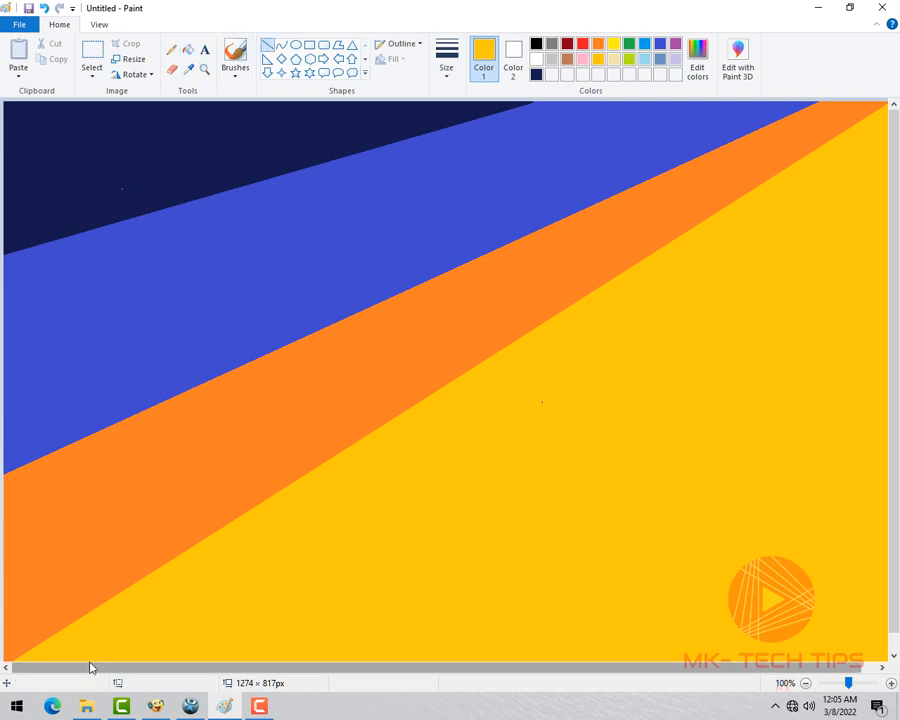
left_click(598, 44)
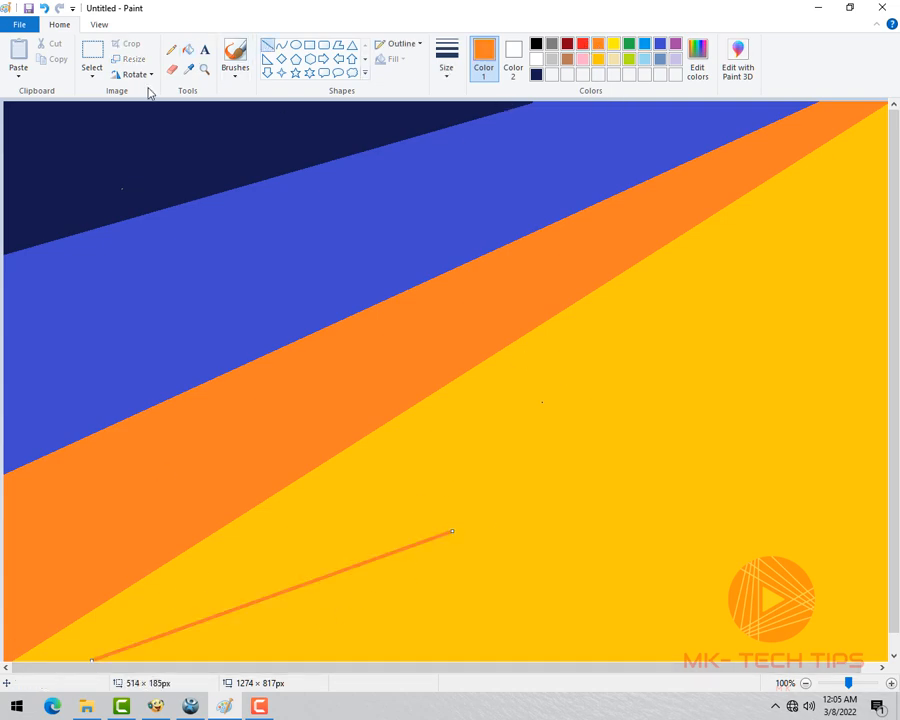
left_click_drag(452, 531, 450, 533)
key("Delete")
mouse_move(64, 662)
left_mouse_down()
mouse_move(508, 480)
mouse_move(897, 248)
mouse_move(894, 470)
mouse_move(30, 688)
mouse_move(3, 707)
left_mouse_up()
left_click(662, 128)
- Fill the gold area around the lower orange line with yellow
left_click(613, 44)
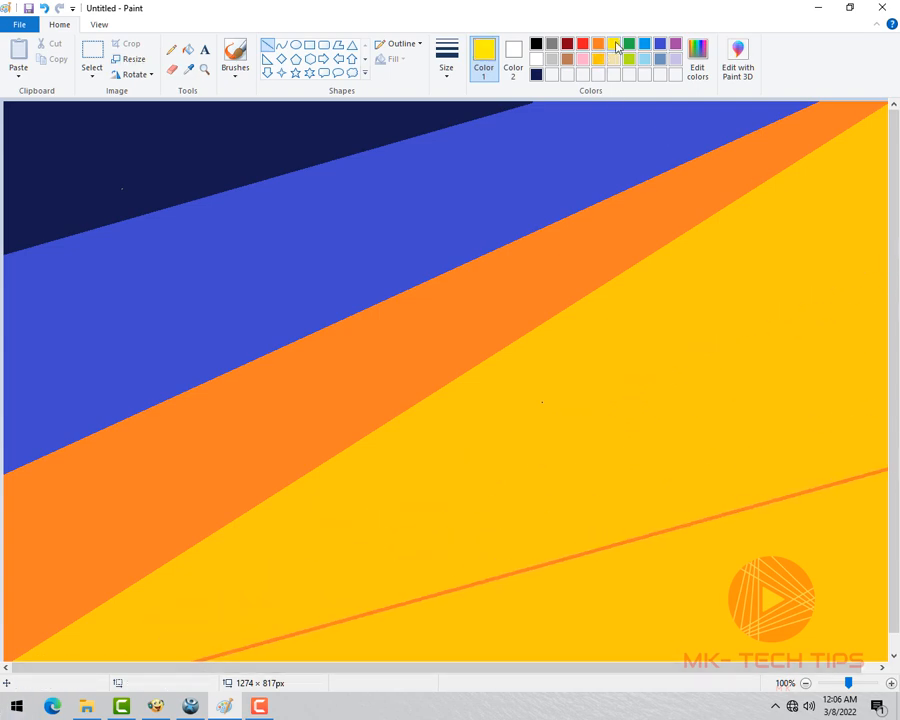
left_click(188, 49)
left_click(703, 544)
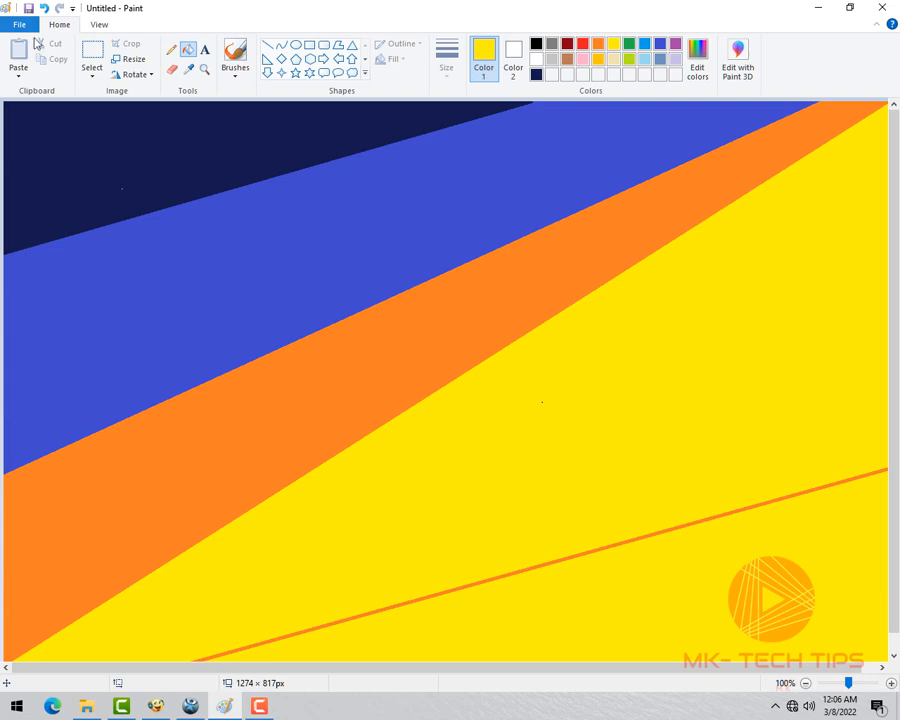
- Resize the image to 1 pixel wide with the aspect ratio unlocked, keeping the height at 817 pixels
left_click(131, 63)
left_click(51, 189)
double_click(162, 133)
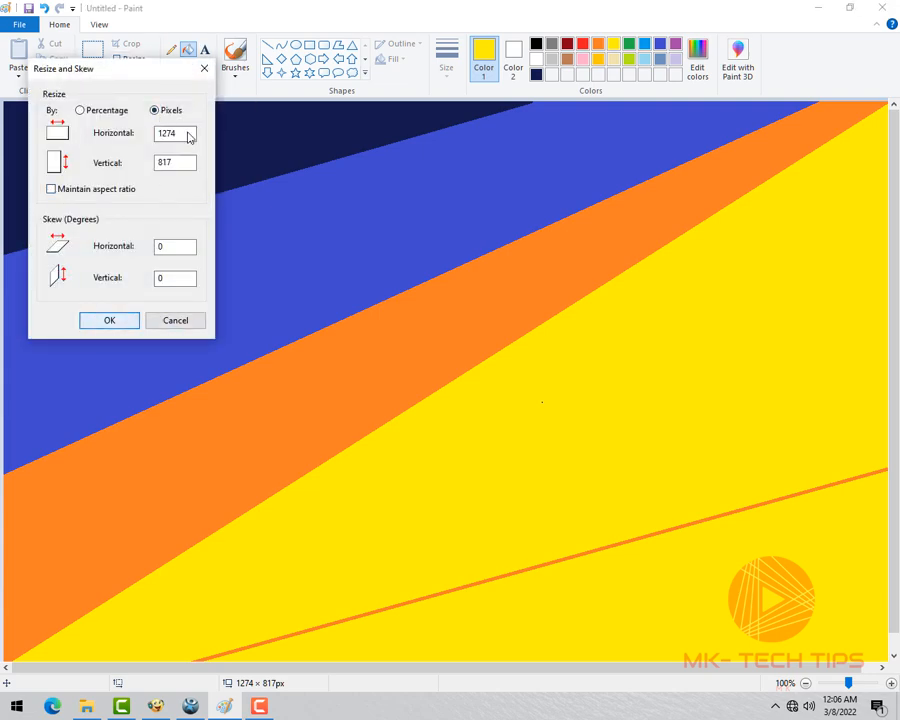
type("1")
left_click(110, 320)
- Stretch the 1-pixel-wide image to 12 pixels and again to 126 pixels wide, with the aspect ratio unlocked
left_click(131, 63)
left_click(155, 110)
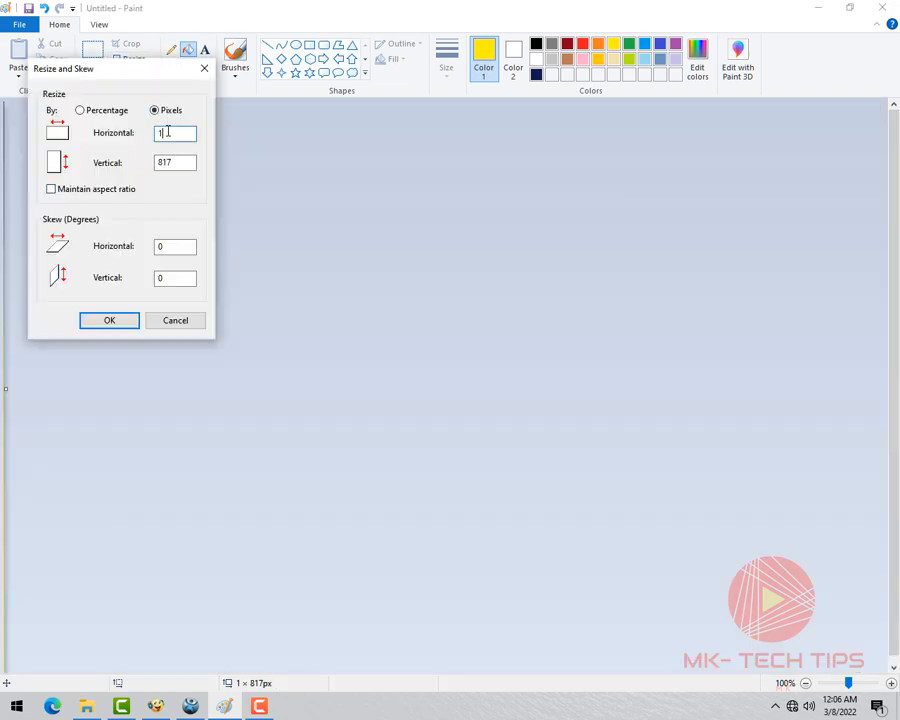
key("Return")
left_click(131, 63)
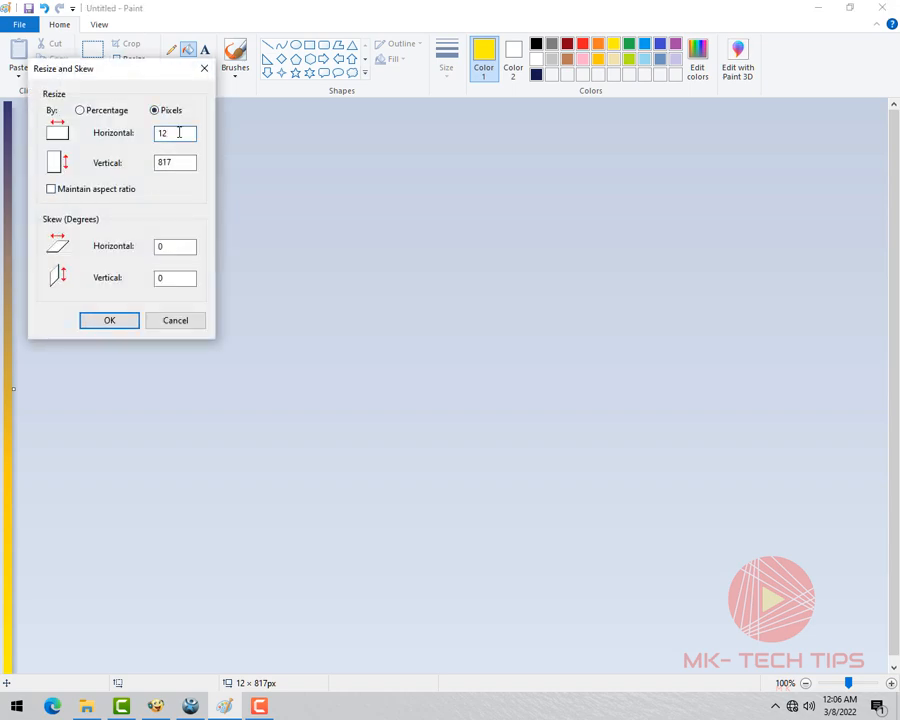
left_click(110, 320)
- Stretch the gradient strip to 1267 pixels wide, keeping the height at 817 pixels
left_click(131, 63)
left_click(51, 189)
left_click(155, 110)
left_click(175, 133)
type("6")
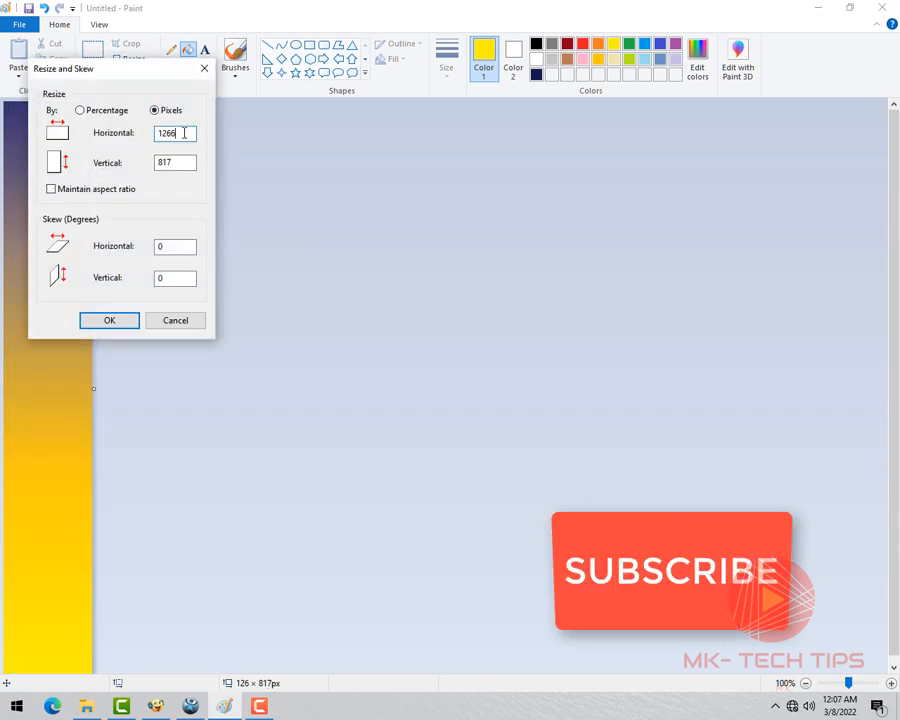
left_click(110, 320)
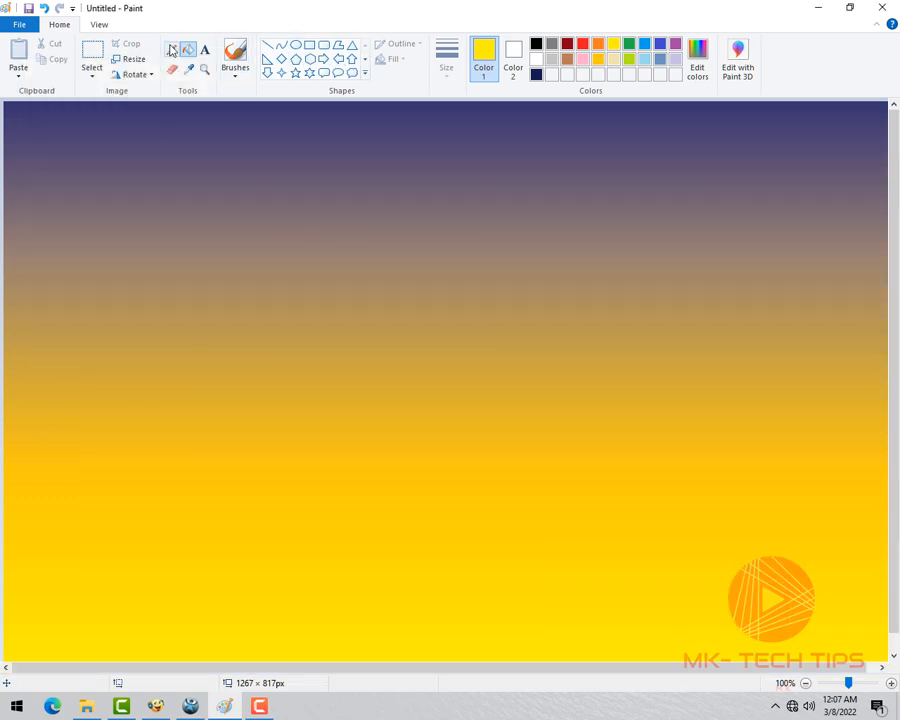
- Draw a thick black wavy horizon line across the lower part of the gradient with the Pencil
left_click(171, 49)
left_click(447, 60)
left_click(466, 190)
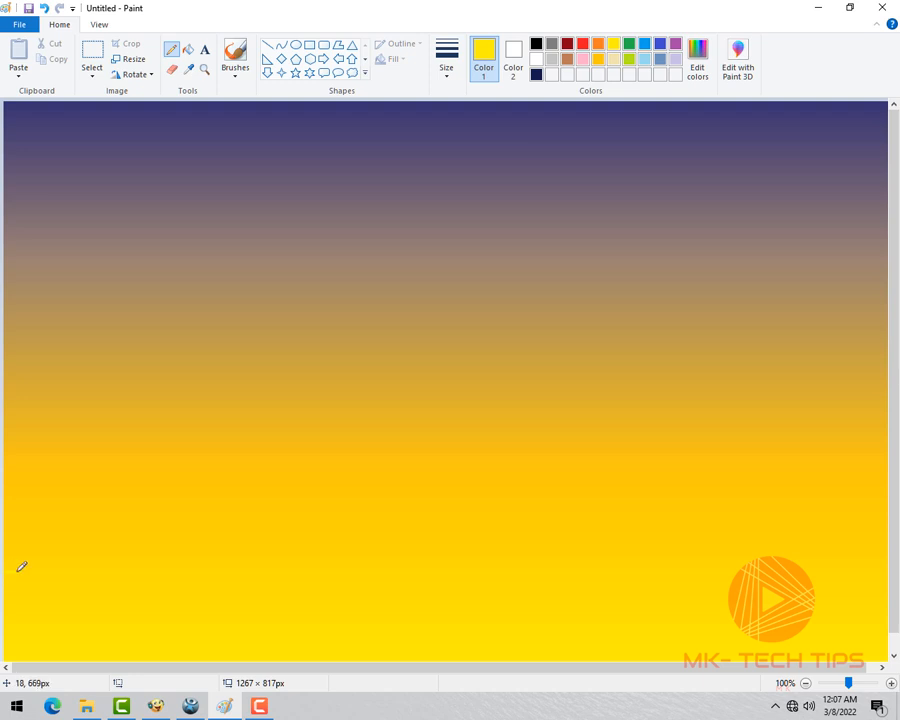
left_click(535, 44)
mouse_move(6, 573)
left_mouse_down()
mouse_move(378, 560)
mouse_move(522, 571)
mouse_move(795, 563)
mouse_move(886, 573)
left_mouse_up()
- Fill the gradient bands directly below the horizon line and inside the hills with black
left_click(188, 49)
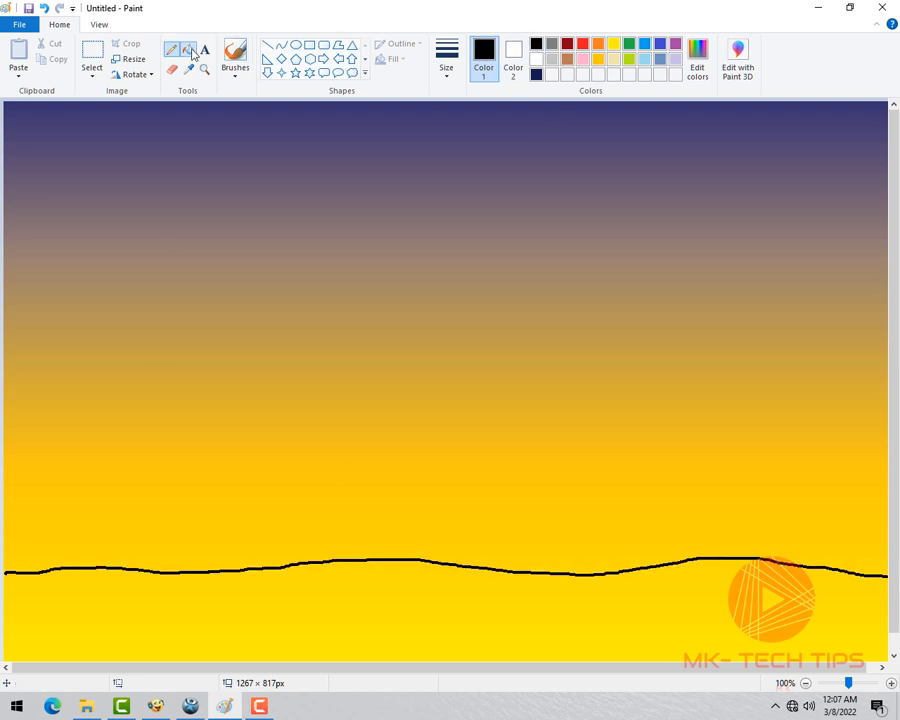
left_click(171, 608)
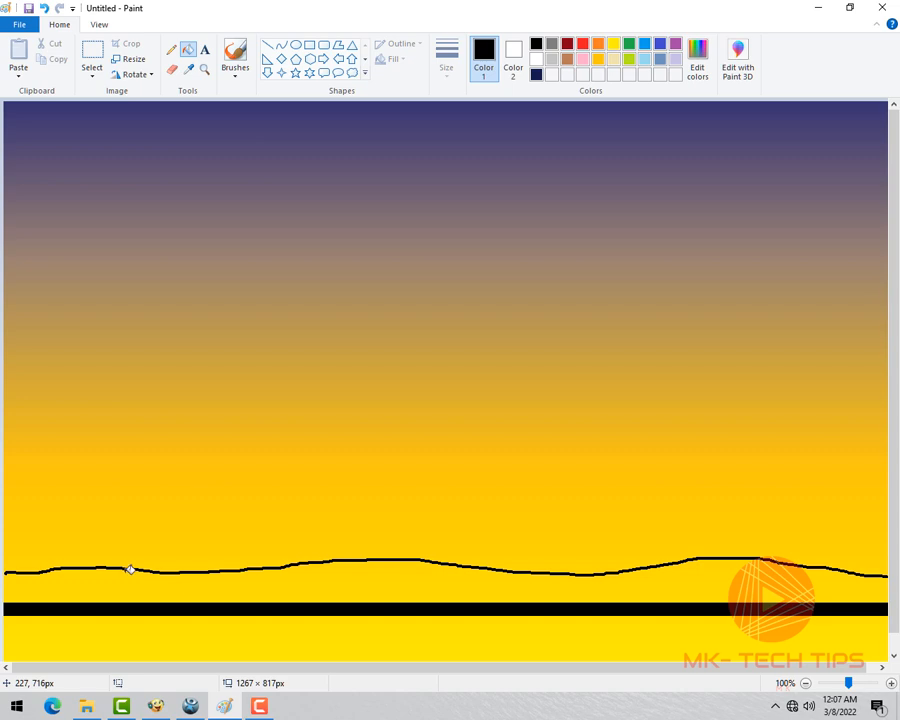
left_click(146, 595)
left_click(134, 579)
left_click(130, 570)
left_click(262, 571)
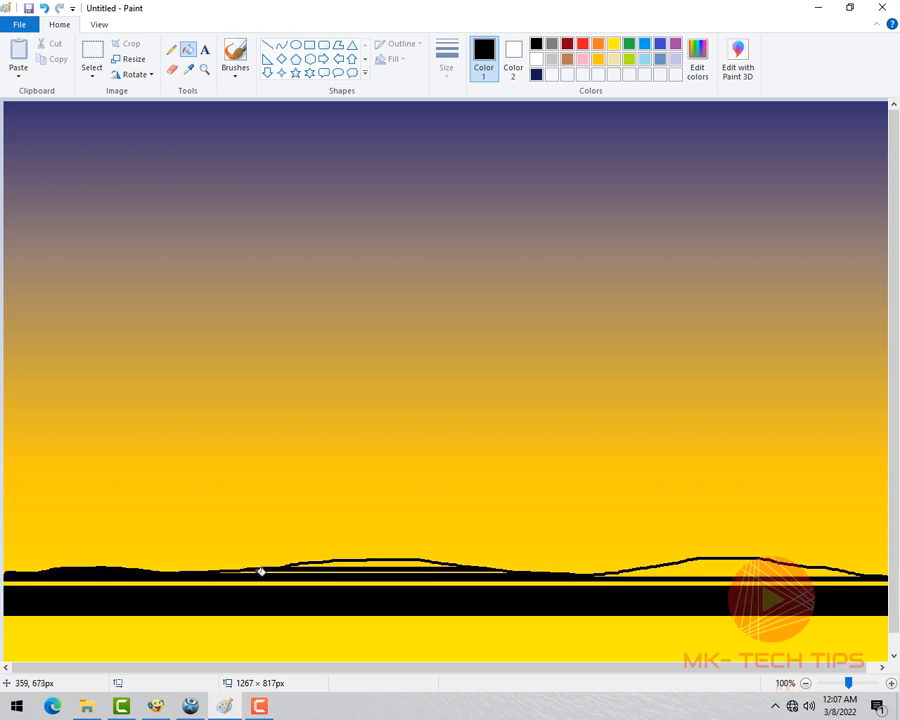
left_click(410, 565)
left_click(454, 582)
left_click(721, 568)
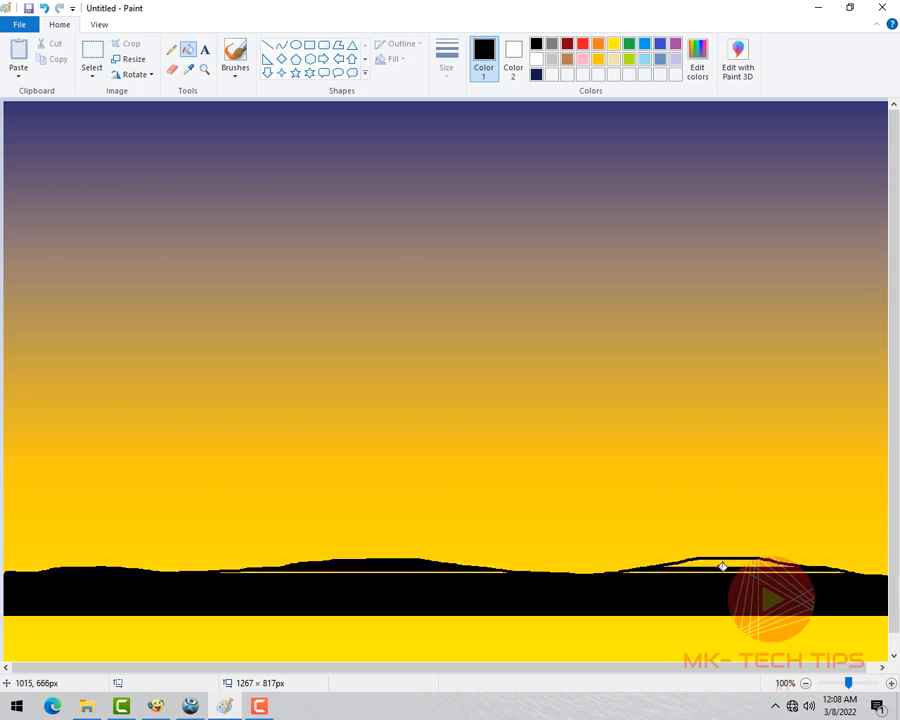
left_click(735, 568)
- Fill the remaining yellow bands down to the bottom edge of the image with black
left_click(649, 611)
left_click(590, 627)
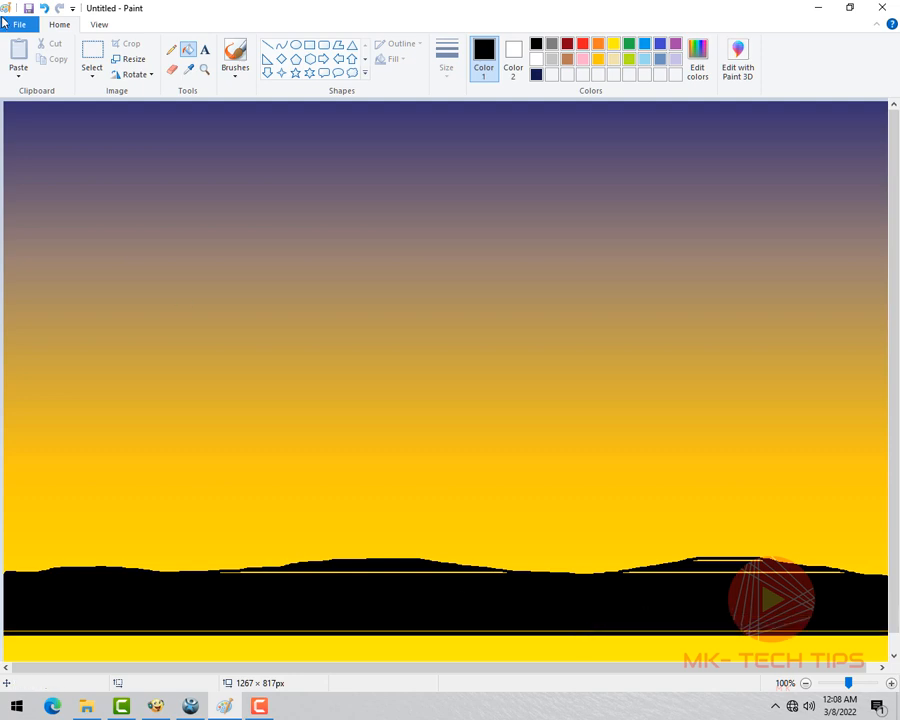
left_click(44, 8)
left_click(601, 631)
left_click(598, 644)
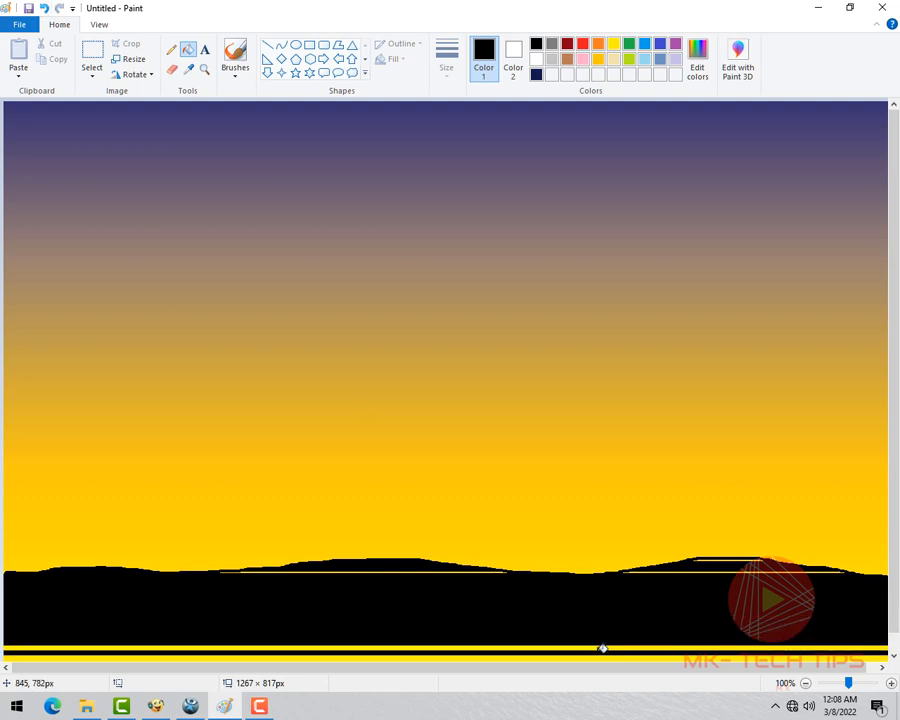
left_click(604, 650)
left_click(606, 652)
scroll(899, 605, "down", 1)
left_click(812, 642)
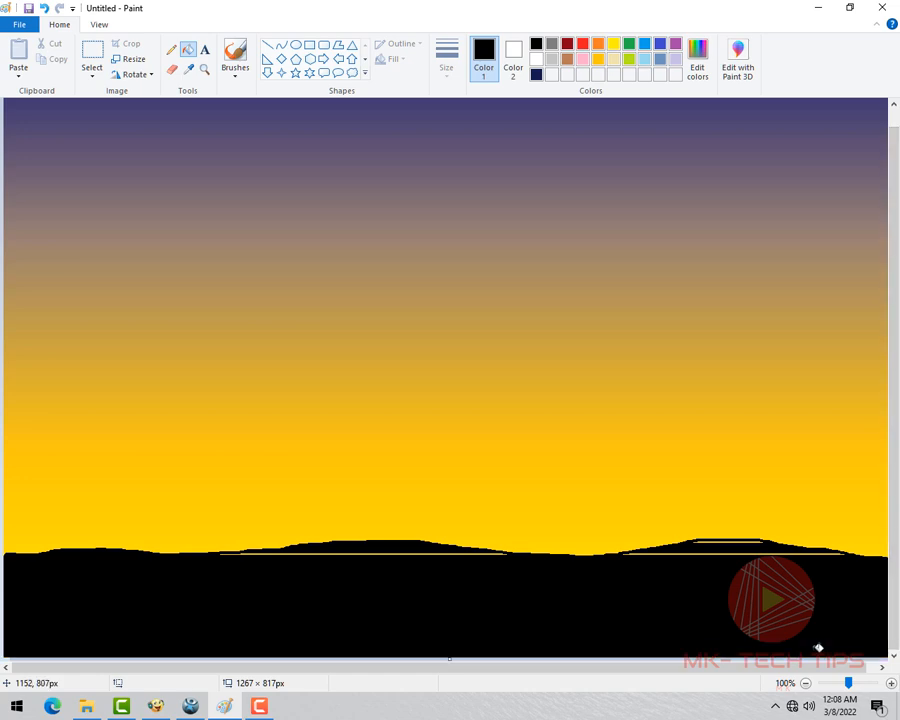
- Cover the thin yellow gaps left in the middle and right-hand hills with black Airbrush strokes
scroll(888, 494, "up", 1)
left_click(235, 70)
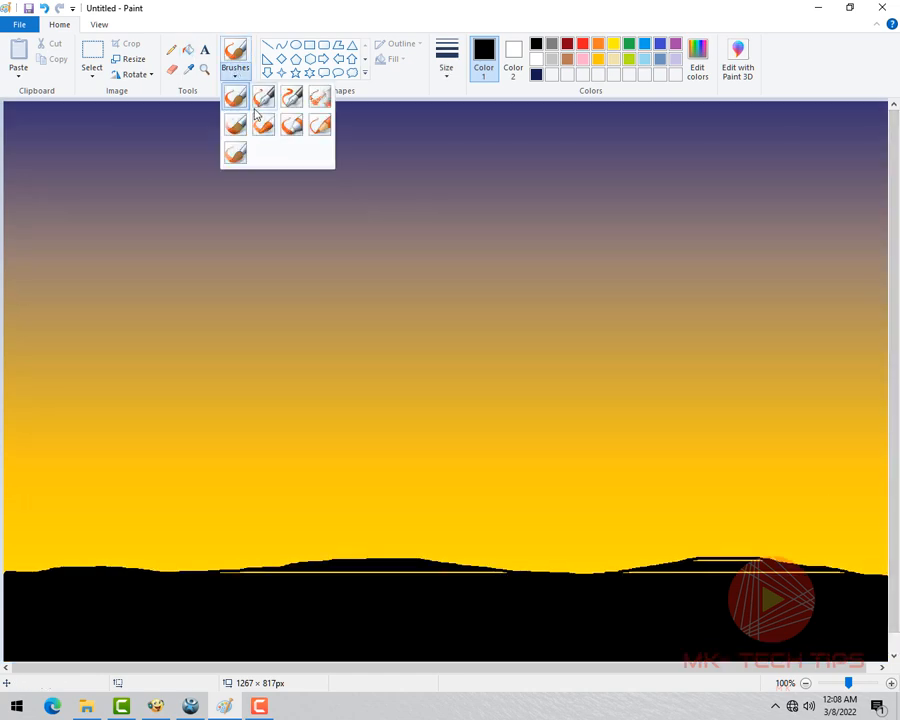
left_click(235, 62)
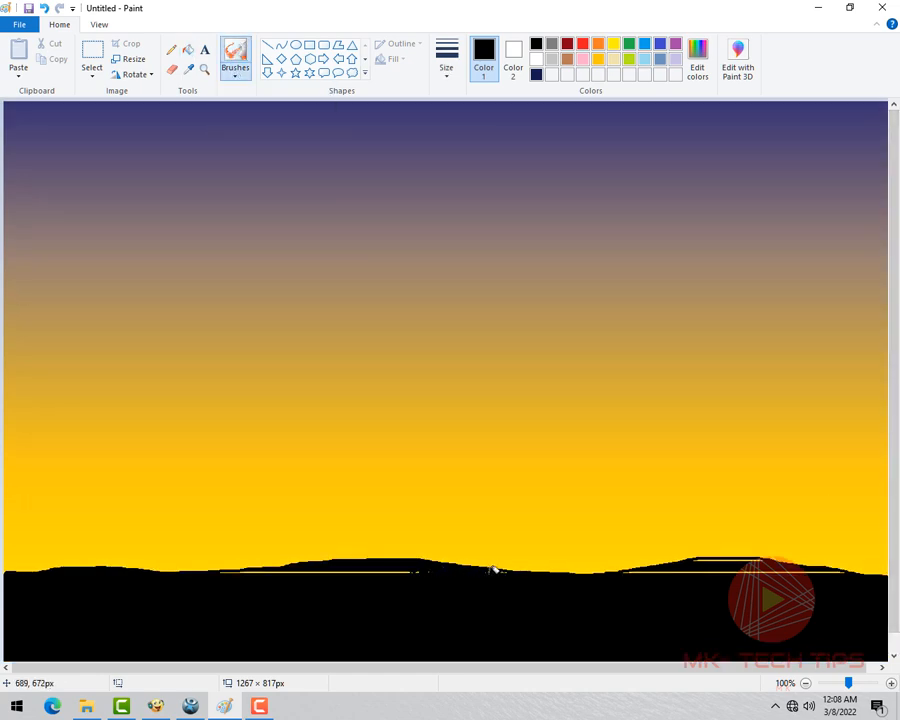
left_click_drag(428, 570, 349, 568)
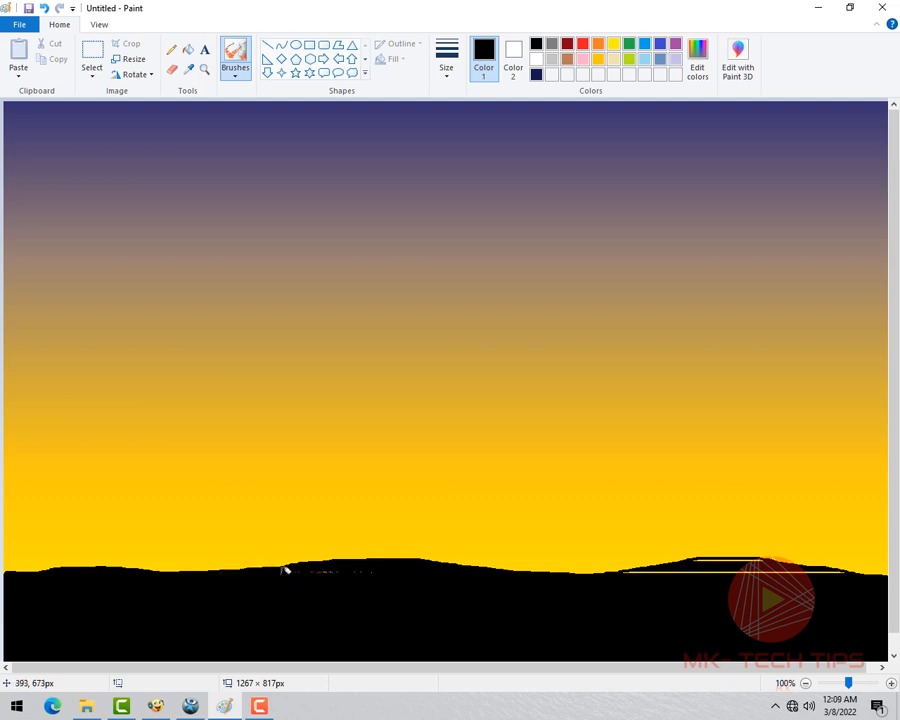
left_click_drag(657, 570, 598, 570)
left_click(44, 9)
left_click(59, 9)
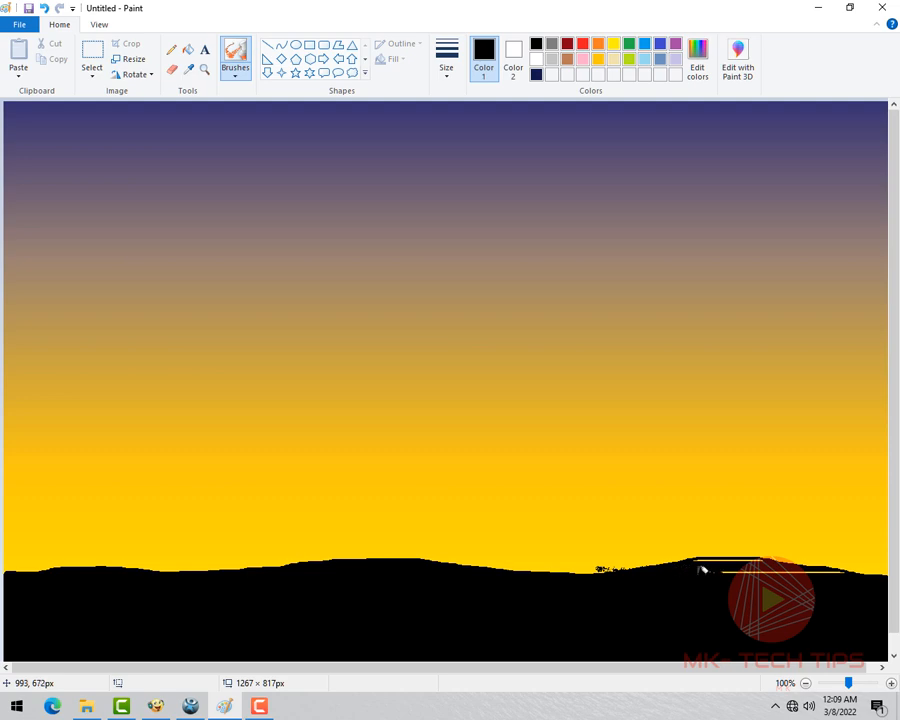
left_click_drag(703, 570, 826, 571)
- Spray lime grass along the left part of the horizon with the largest Airbrush size, ending in a light yellow patch
left_click(629, 58)
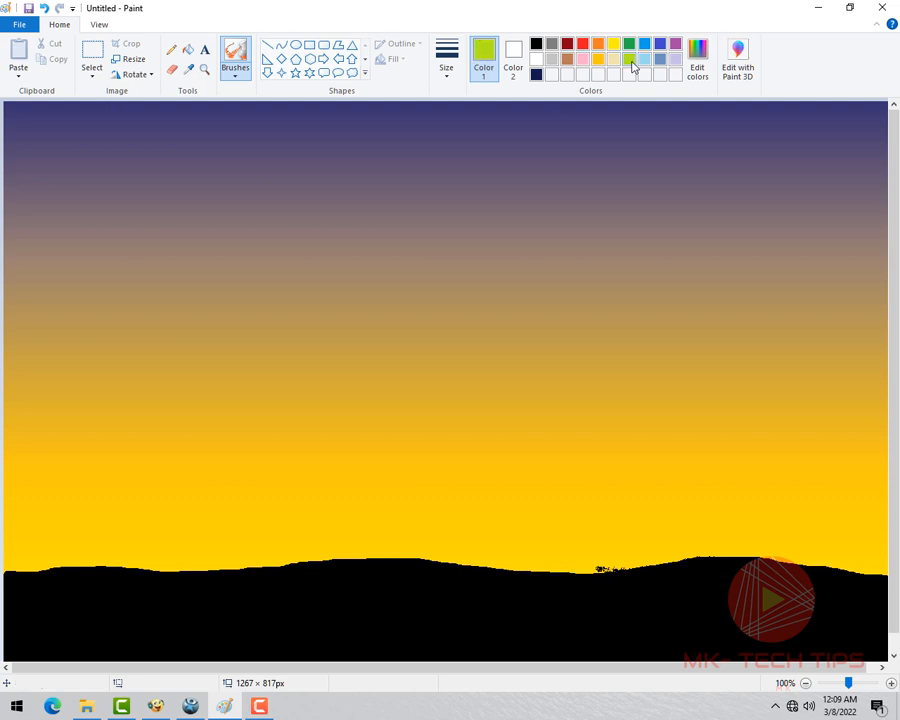
left_click(234, 70)
left_click(441, 48)
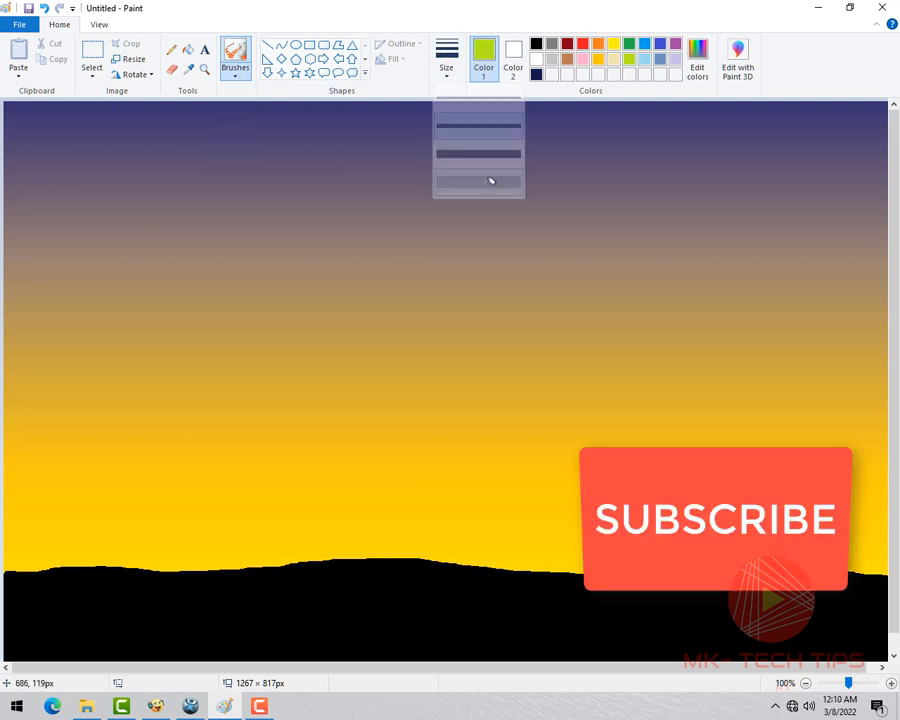
left_click(476, 180)
mouse_move(35, 560)
left_mouse_down()
mouse_move(262, 566)
mouse_move(280, 554)
mouse_move(298, 562)
left_mouse_up()
left_click(613, 59)
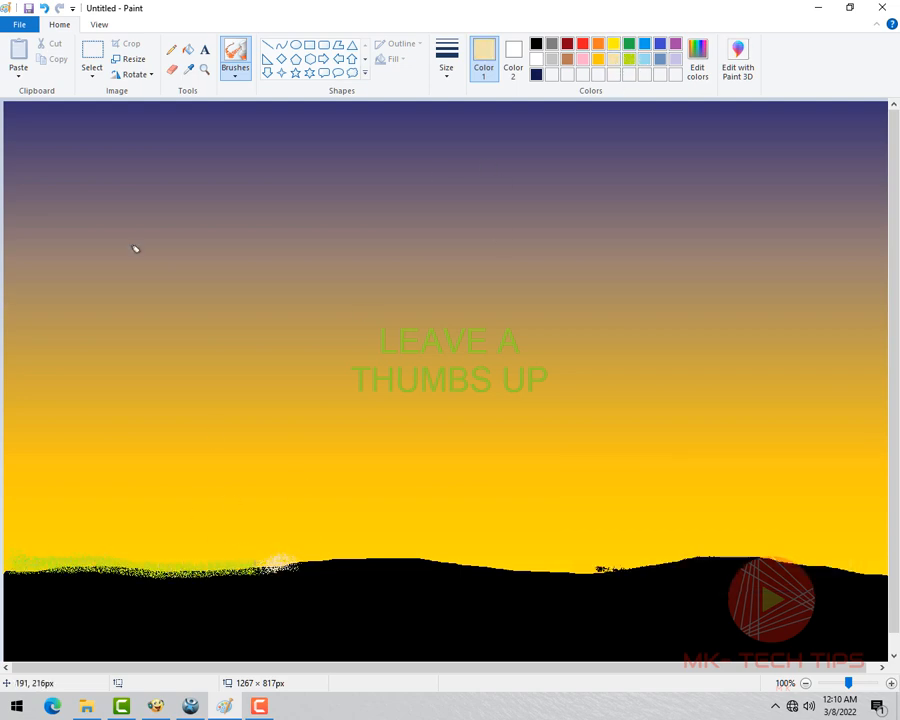
- Draw a small black tree with a trunk and branches near the left edge of the hills with the Pencil
left_click(171, 49)
left_click(446, 58)
left_click(469, 134)
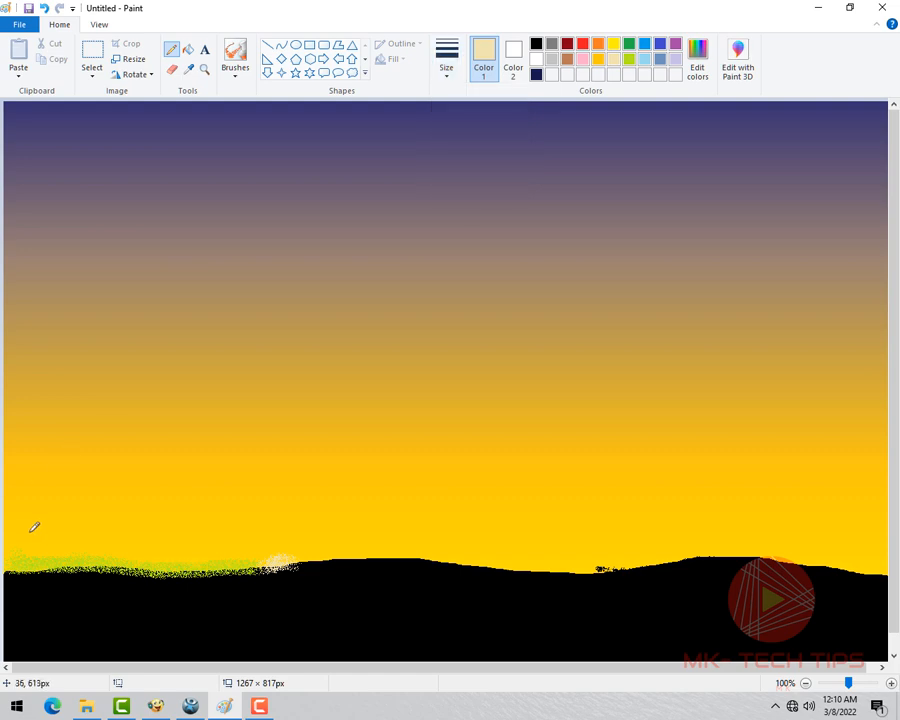
left_click(536, 43)
left_click_drag(49, 525, 51, 561)
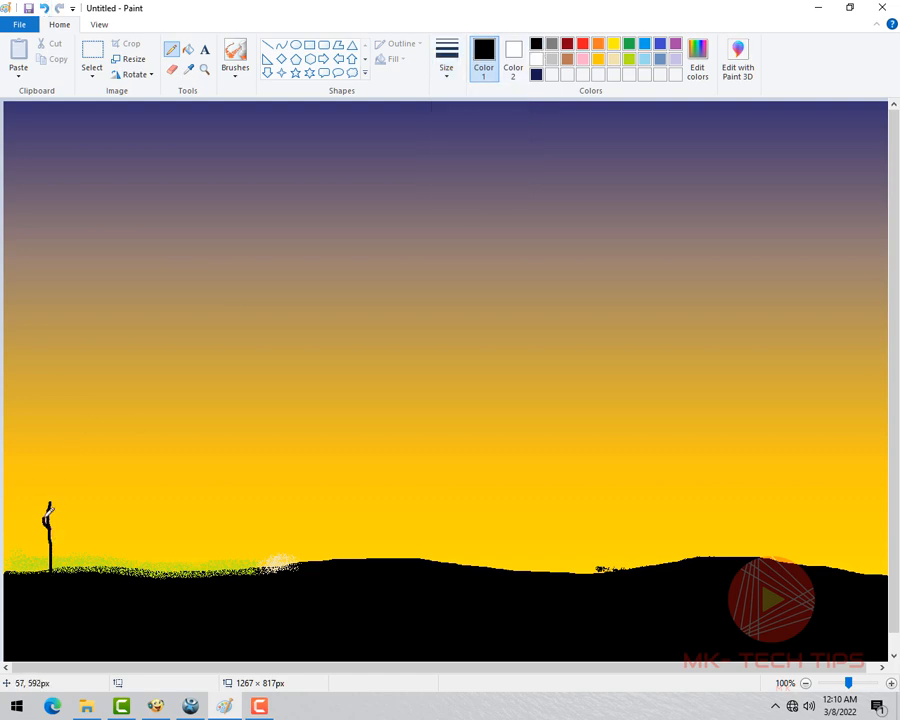
left_click_drag(51, 518, 54, 503)
- Spray lime foliage around the branches of the leftmost tree with the Airbrush
left_click(629, 59)
left_click(238, 72)
left_click(237, 96)
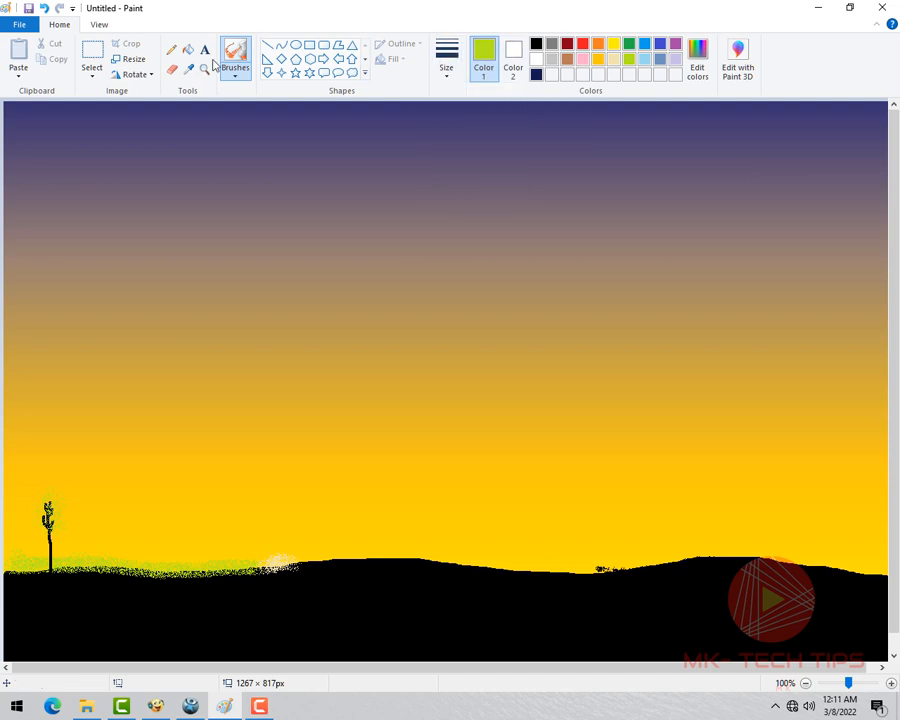
- Draw a second black branched tree to the right of the first one with the Pencil
left_click(172, 49)
left_click(536, 43)
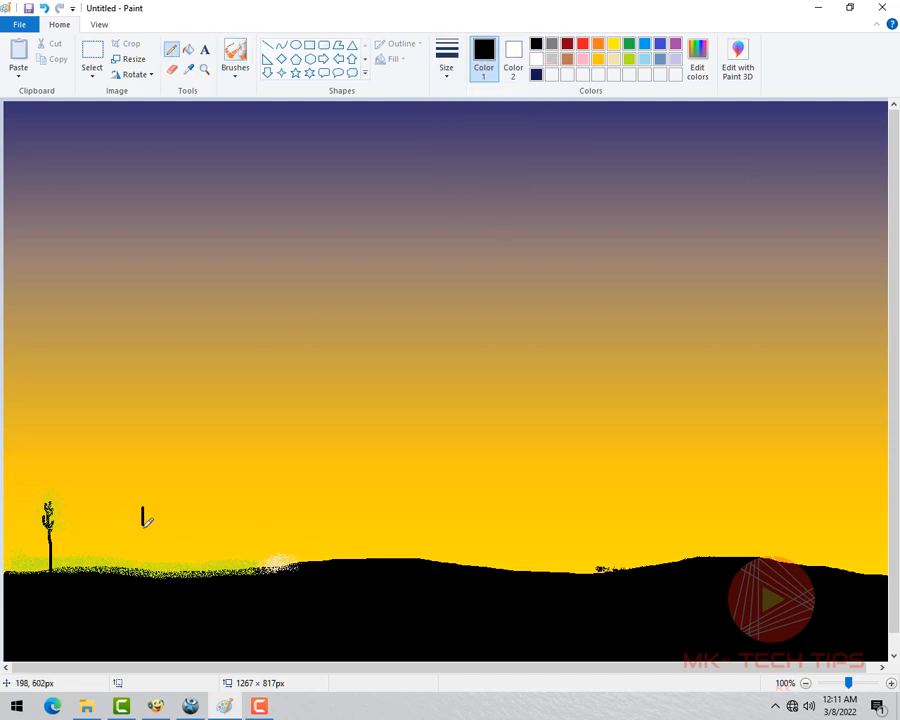
mouse_move(142, 523)
left_mouse_down()
mouse_move(145, 575)
mouse_move(144, 534)
left_mouse_up()
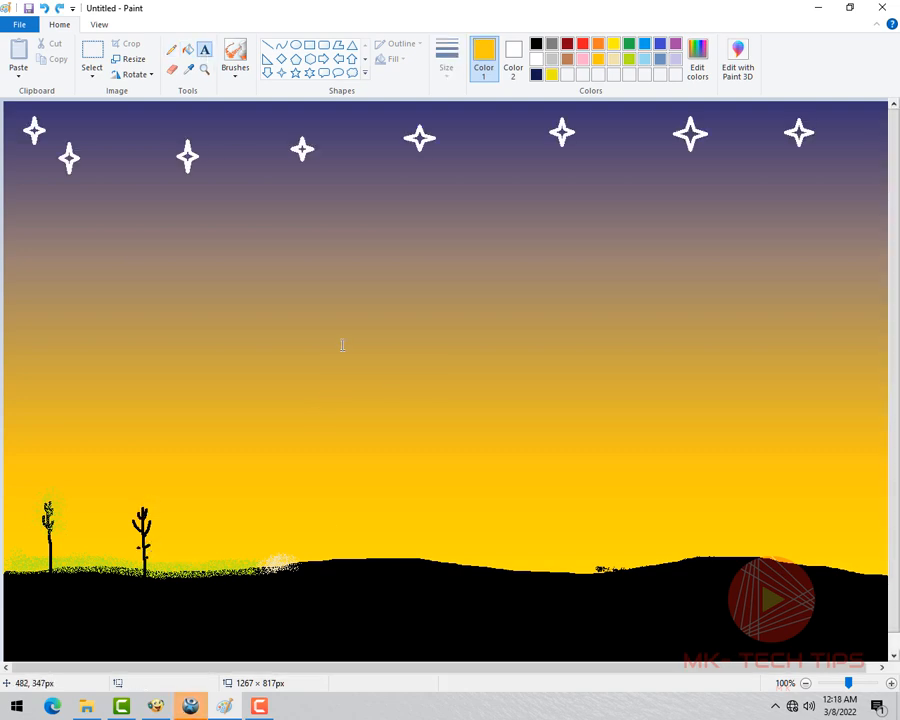
- Place a text box near the middle of the sky and set its font to Impact at size 28
left_click(346, 373)
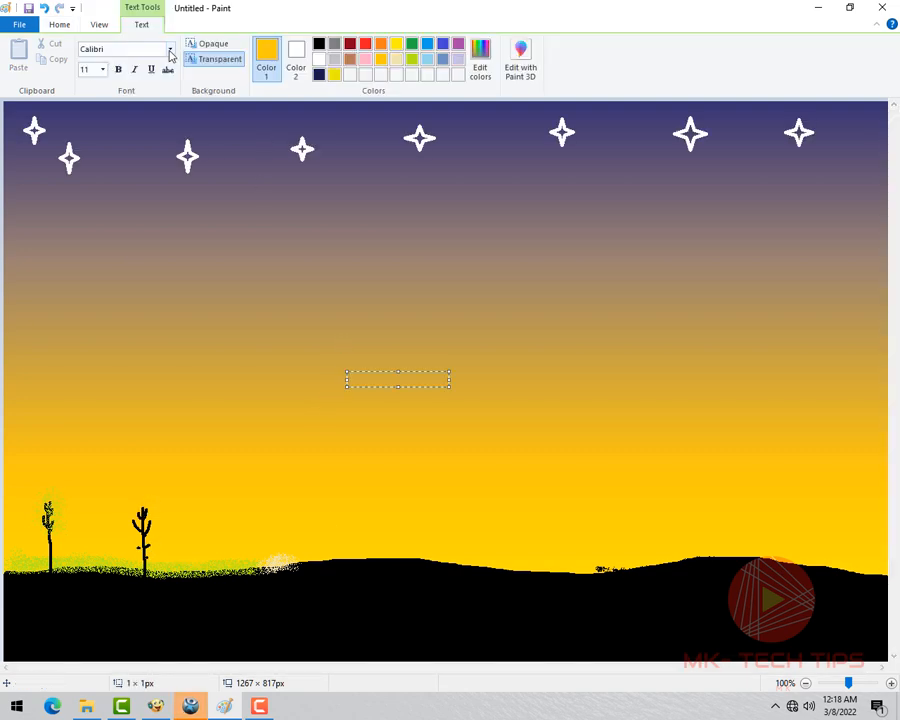
left_click(169, 49)
type("Impact")
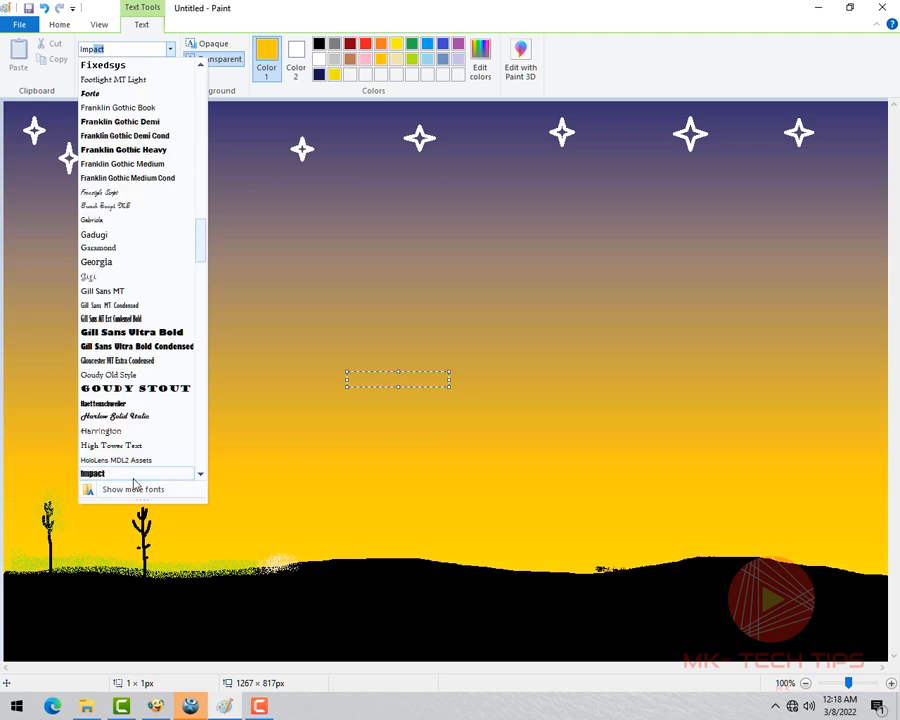
left_click(133, 476)
left_click(102, 69)
left_click(100, 229)
- Set the text colour to white and enter the artist's signature on two lines, replacing the gold text
left_click(361, 385)
type("a")
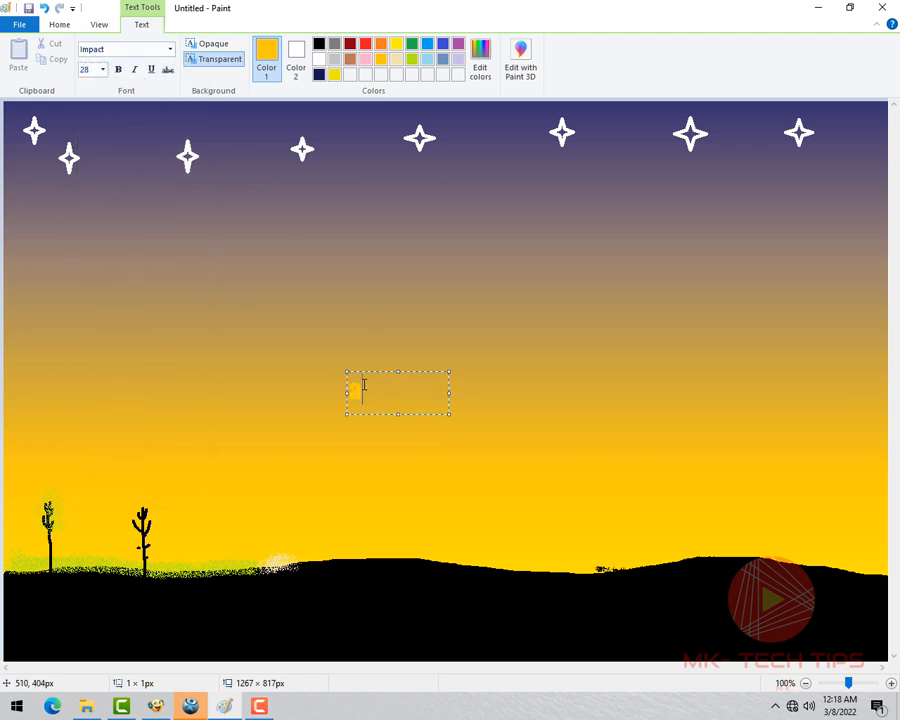
type("rt")
left_click(319, 59)
left_click_drag(379, 390, 349, 394)
type("ar")
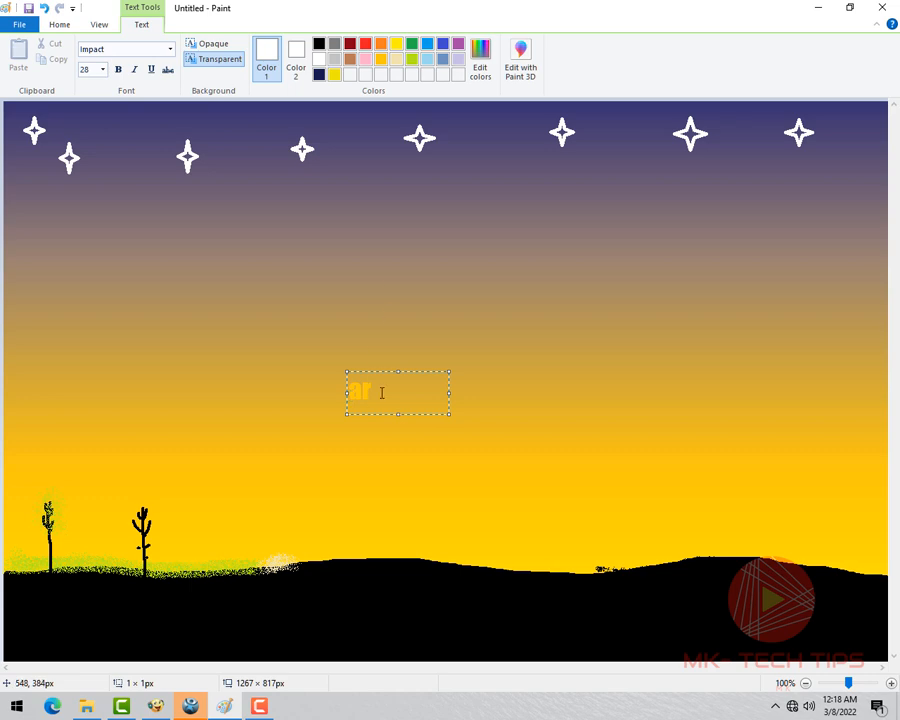
key("BackSpace")
type("art by mk")
key("Return")
type("jnr")
- Clear the two-line Impact signature out of the text box
left_click(112, 48)
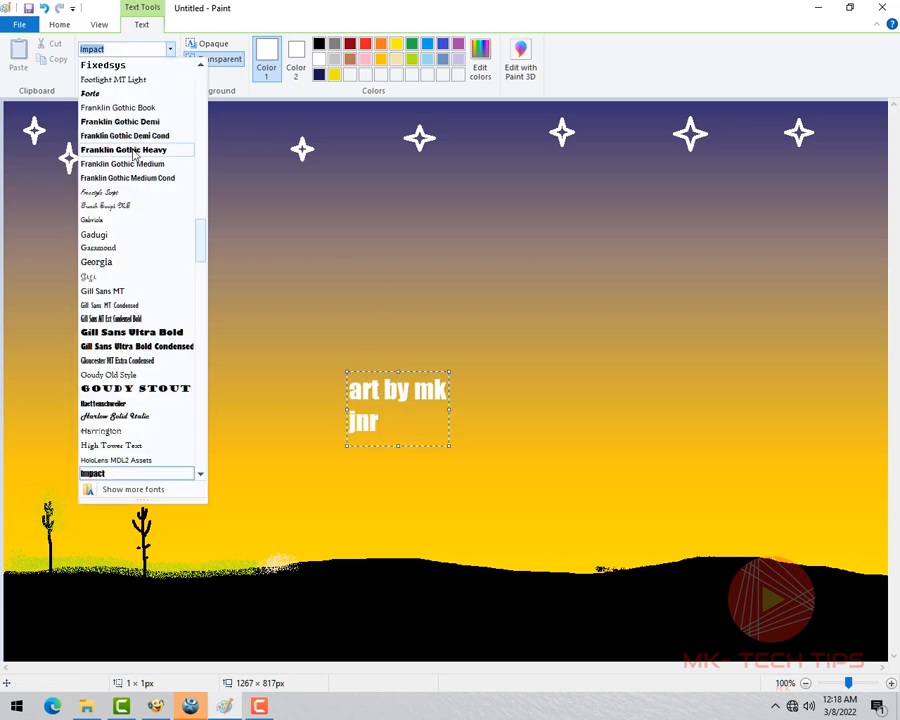
left_click(125, 192)
left_click_drag(380, 423, 330, 376)
type("ar")
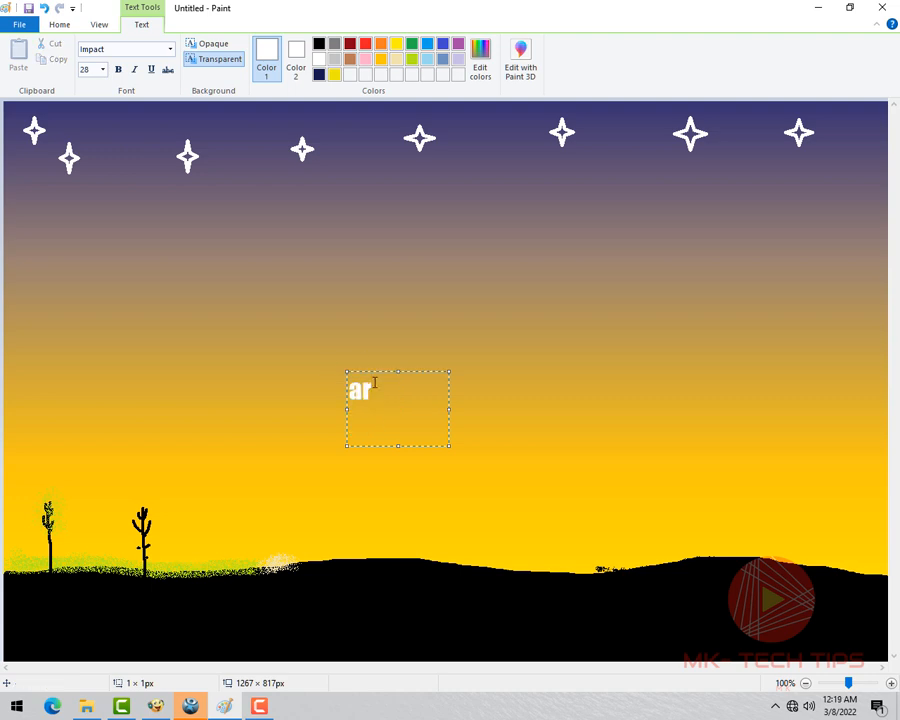
key("BackSpace")
key("BackSpace")
- Enter the artist's signature on one line in white Freestyle Script, discarding the stray second text box
left_click(112, 48)
left_click(110, 198)
type("art")
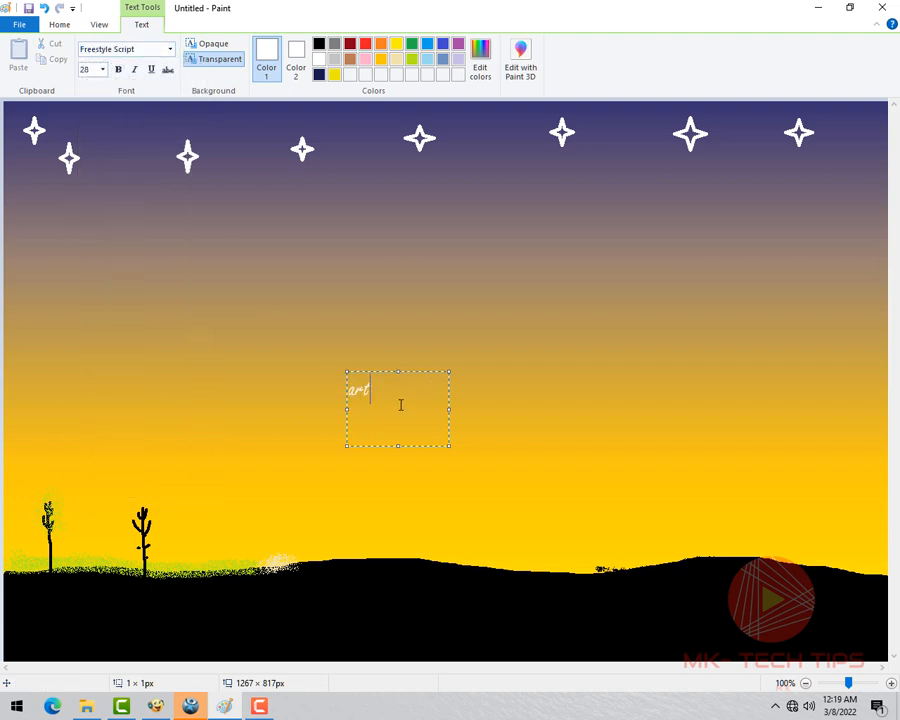
type(" by mk jnr")
left_click(407, 367)
left_click_drag(405, 387, 466, 482)
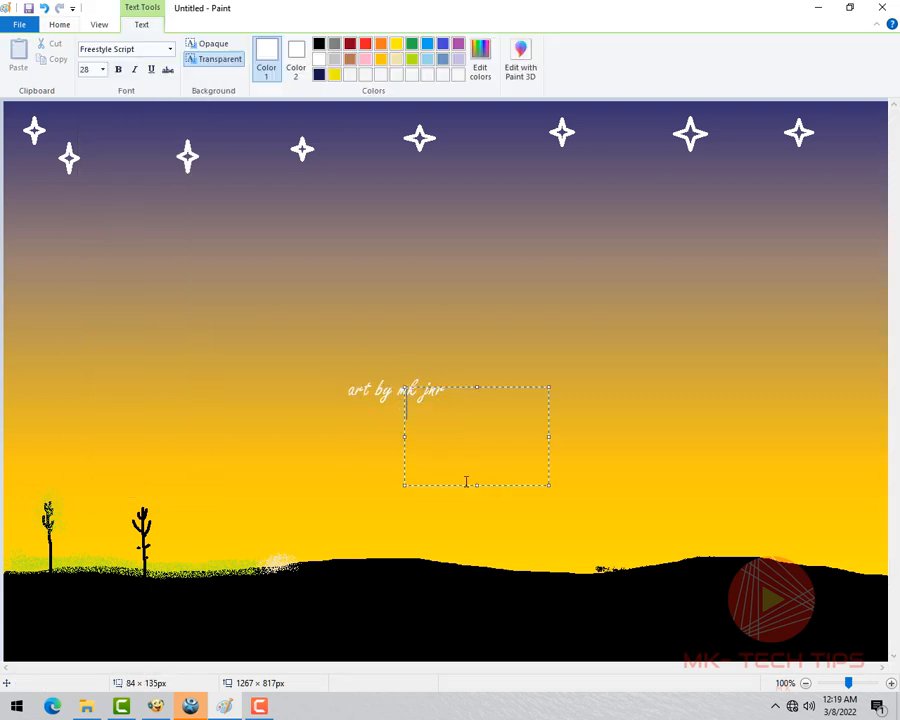
left_click(295, 257)
- Save the picture as a PNG named background 2 in the Pictures folder
key("ctrl+s")
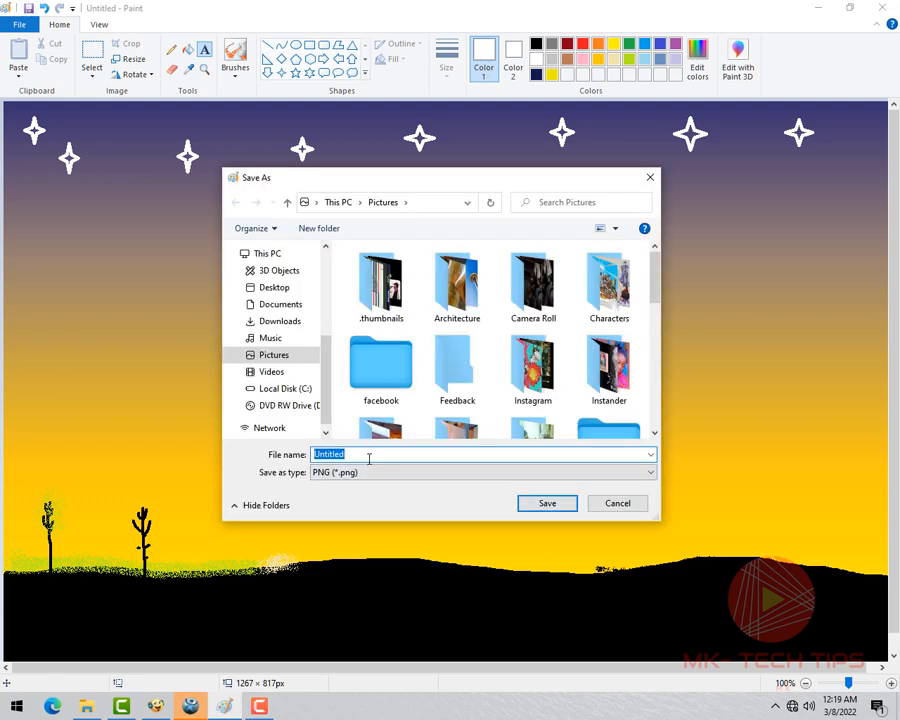
type("background 2")
key("Return")
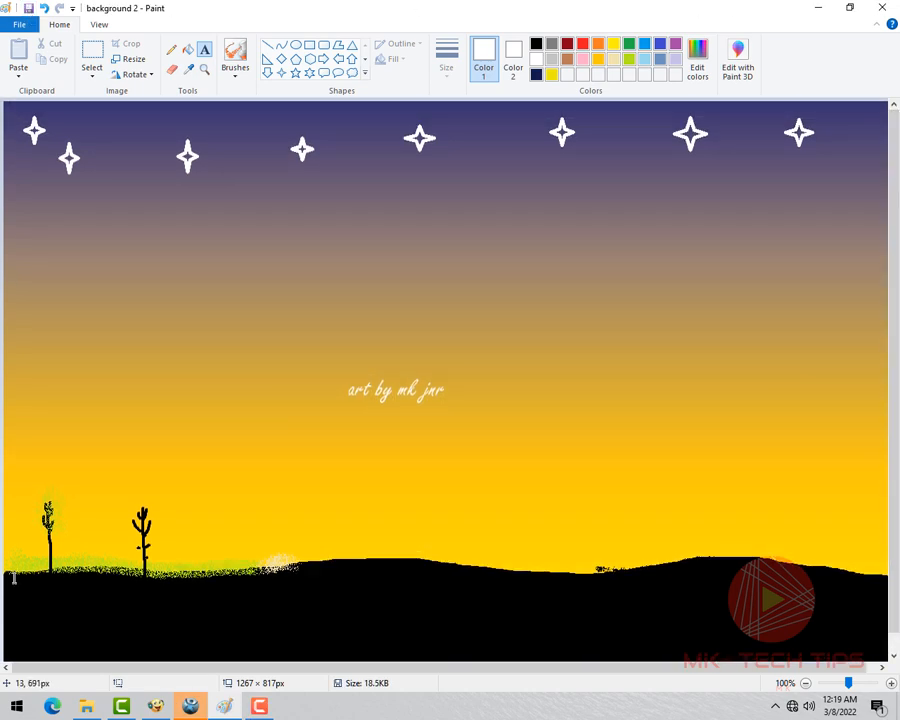
- Switch to File Explorer and select the background 2 image in the Pictures folder
left_click(87, 706)
left_click(62, 365)
left_click(390, 290)
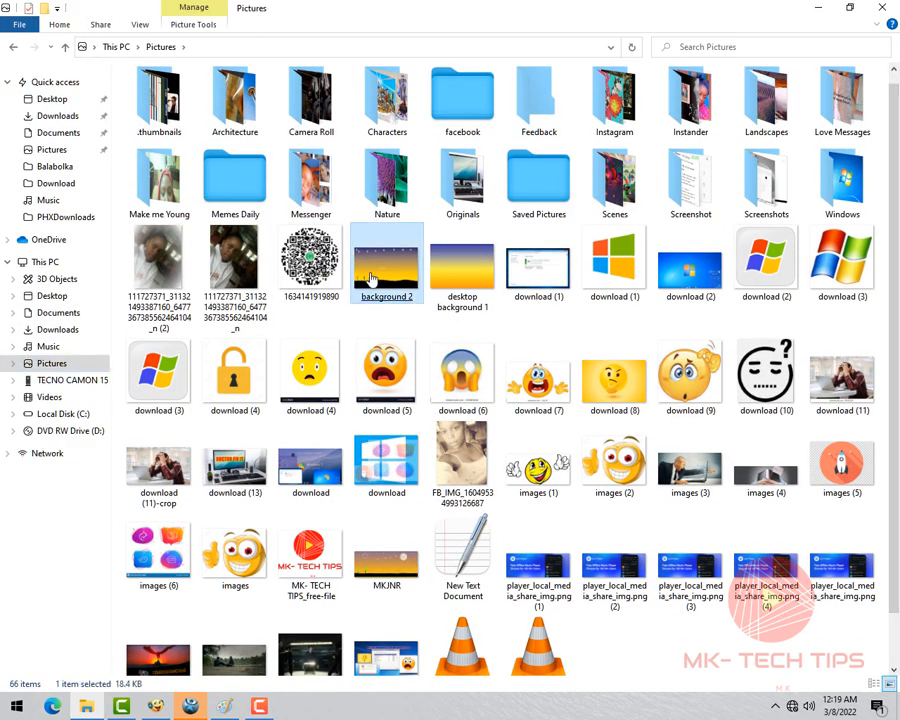